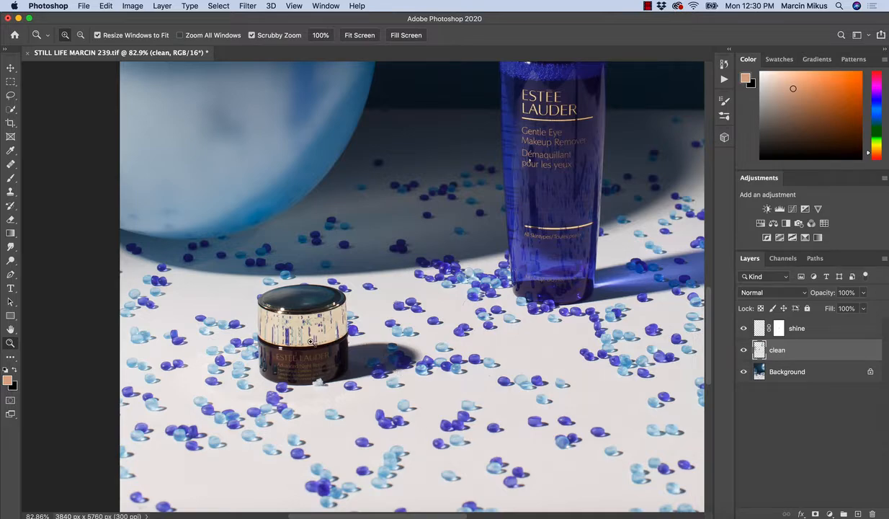
Start a Pen path on the Background layer with a straight segment down the left edge of the jar lid's cream band.
{"action": "left_click_drag", "start_coordinate": [304, 330], "coordinate": [348, 358]}
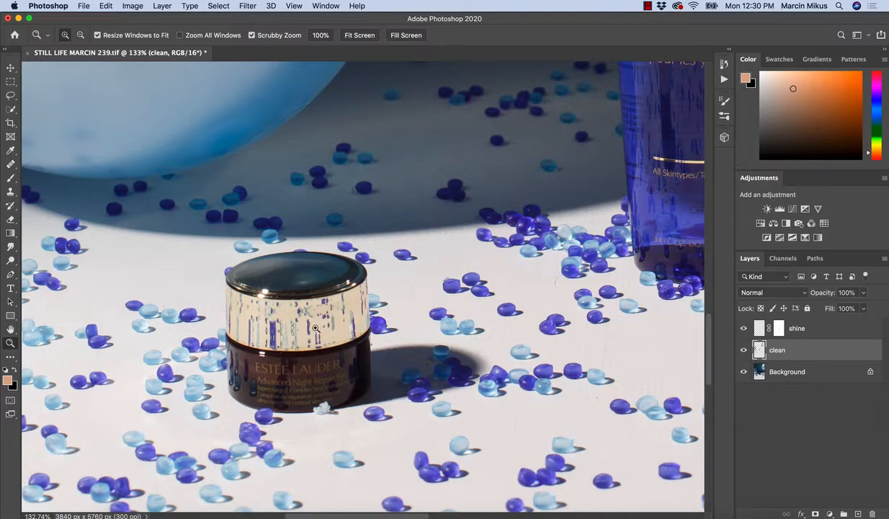
{"action": "left_click_drag", "start_coordinate": [307, 346], "coordinate": [310, 256]}
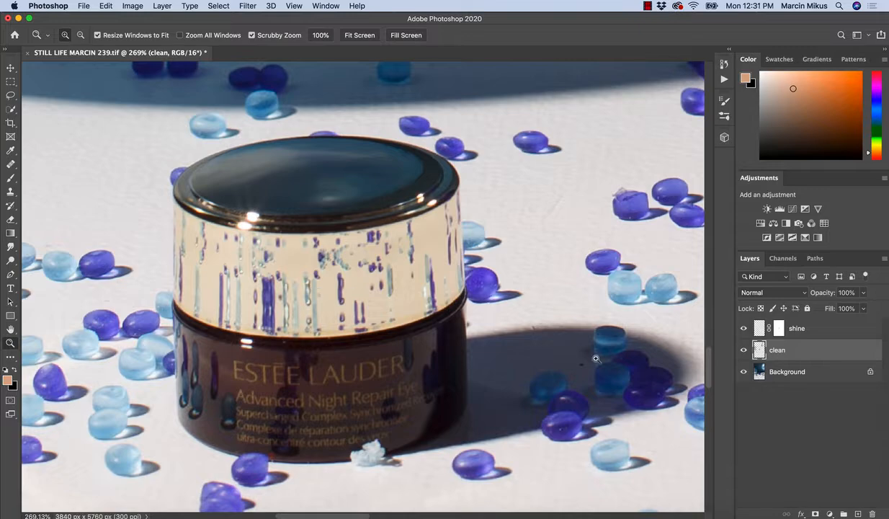
{"action": "key", "text": "alt+bracketleft"}
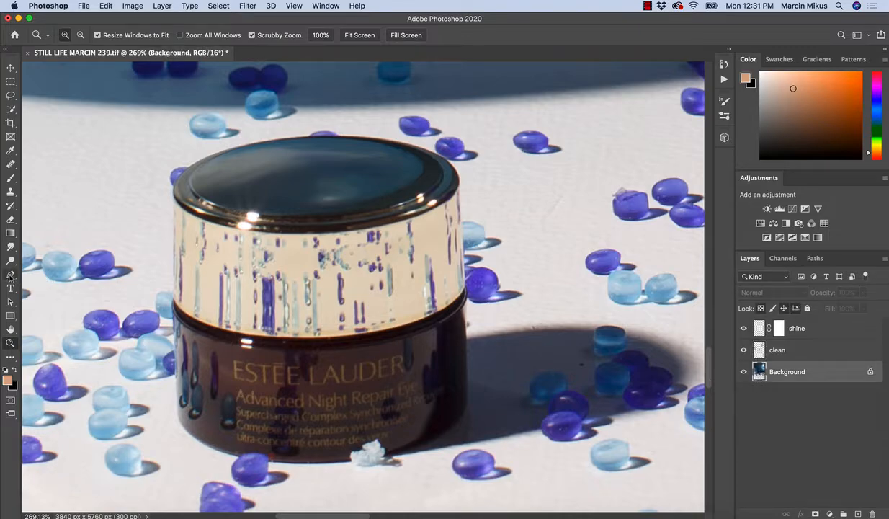
{"action": "left_click", "coordinate": [10, 275]}
{"action": "left_click_drag", "start_coordinate": [166, 214], "coordinate": [181, 211]}
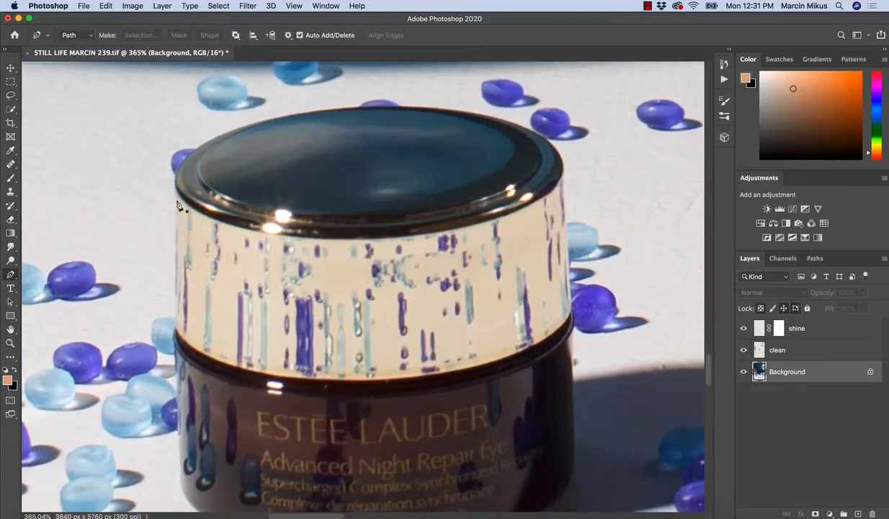
{"action": "left_click", "coordinate": [174, 186]}
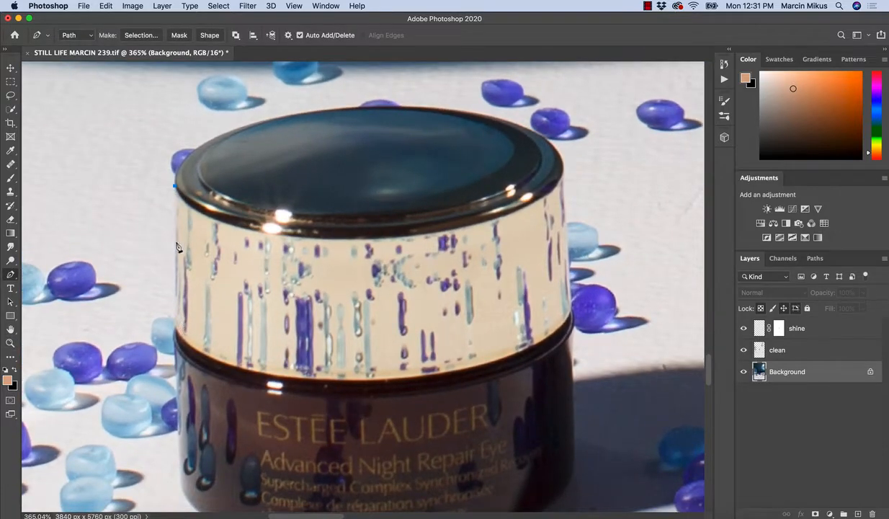
{"action": "left_click", "coordinate": [174, 322]}
Curve the path along the bottom edge of the cream band to its lower right corner, shortening the direction handles to fit.
{"action": "left_click_drag", "start_coordinate": [372, 377], "coordinate": [556, 372]}
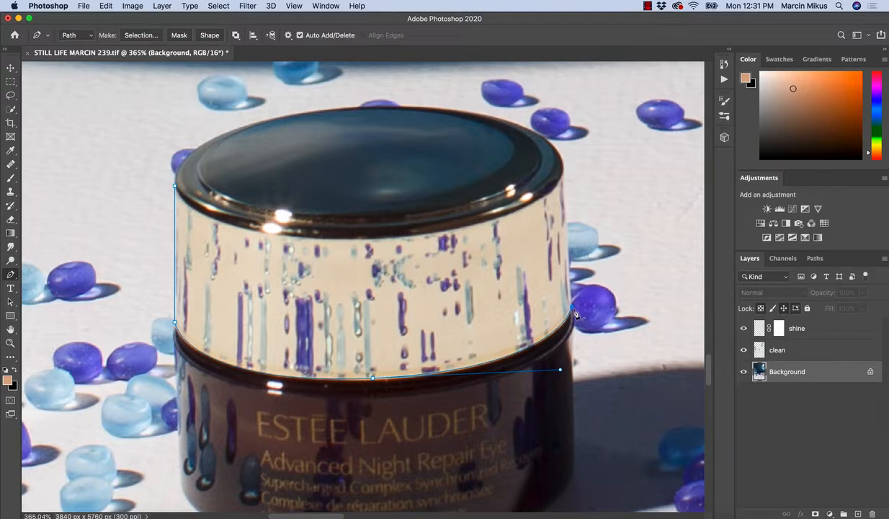
{"action": "key", "text": "super+z"}
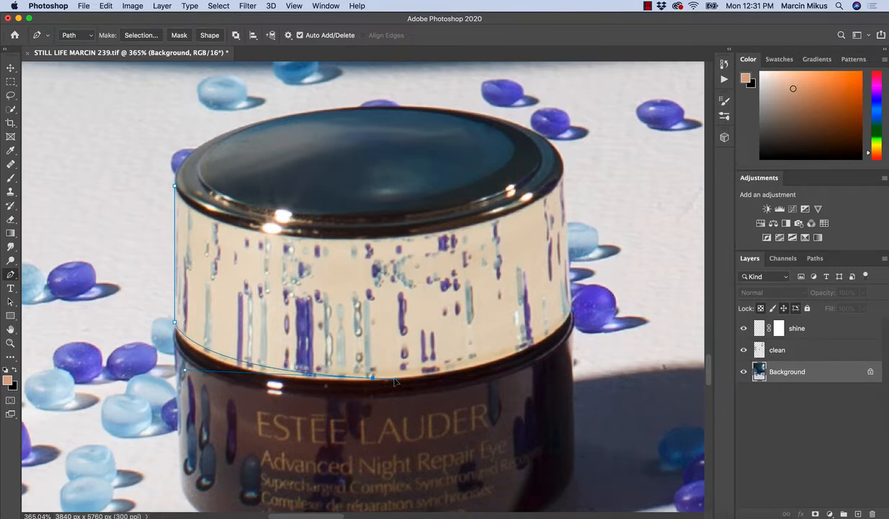
{"action": "left_click_drag", "start_coordinate": [394, 377], "coordinate": [395, 376]}
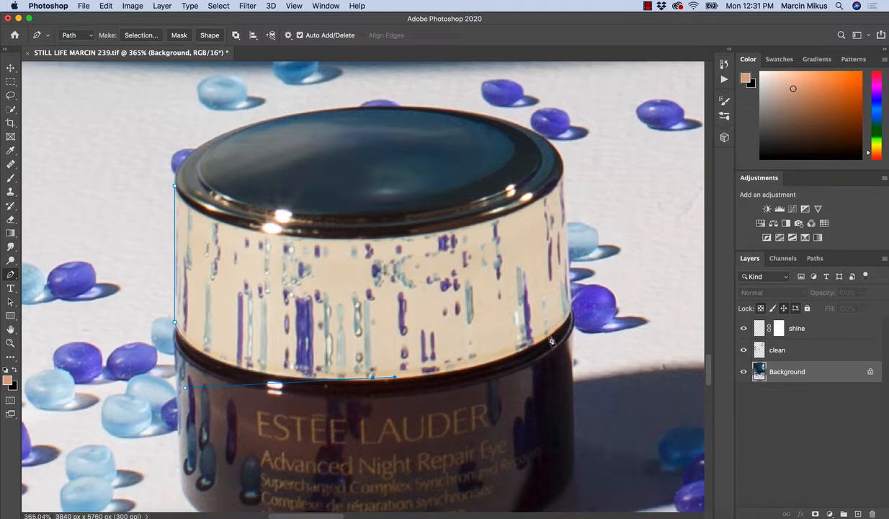
{"action": "left_click_drag", "start_coordinate": [572, 310], "coordinate": [596, 252]}
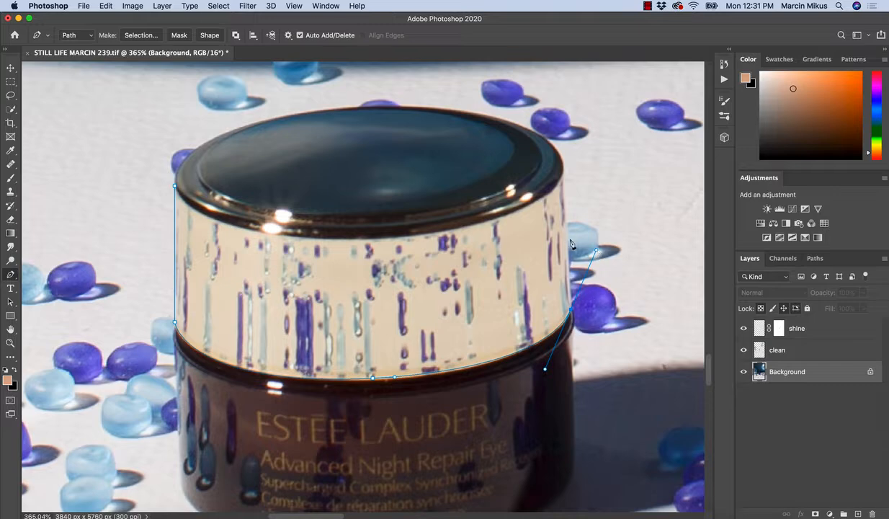
{"action": "left_click_drag", "start_coordinate": [597, 252], "coordinate": [574, 300]}
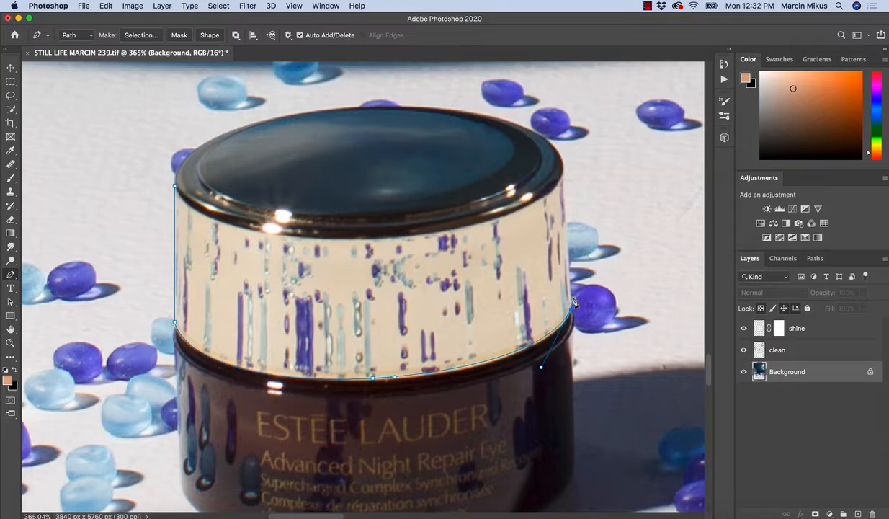
{"action": "left_click", "coordinate": [565, 174]}
{"action": "key", "text": "ctrl+z"}
{"action": "left_click", "coordinate": [571, 281]}
{"action": "key", "text": "z"}
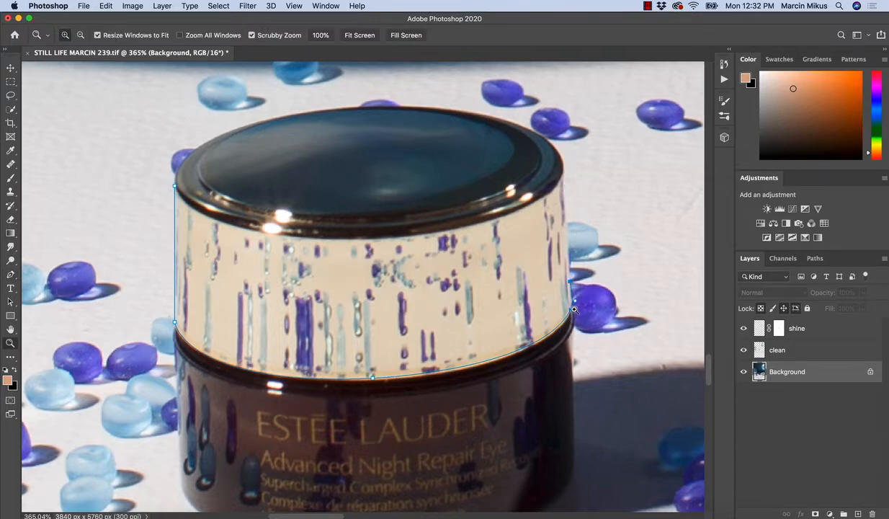
{"action": "left_click_drag", "start_coordinate": [582, 312], "coordinate": [648, 321]}
{"action": "key", "text": "p"}
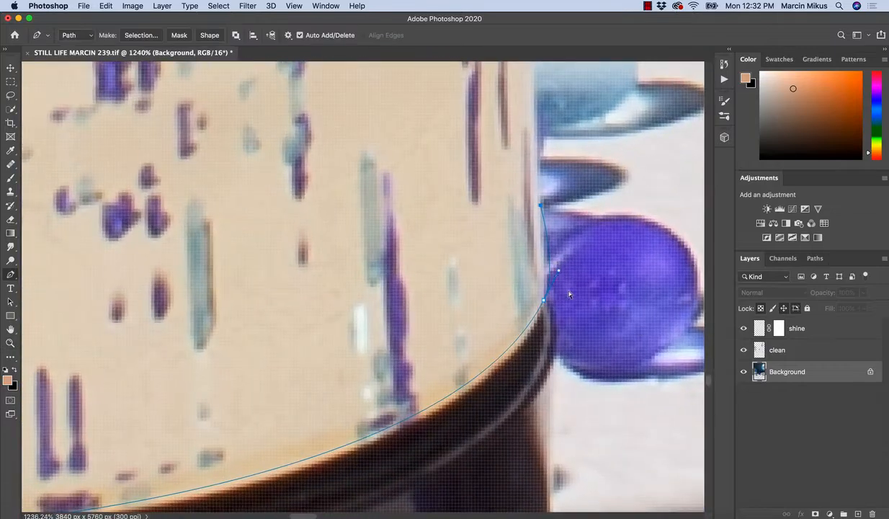
{"action": "key", "text": "super+z"}
Retract the outgoing handle at the band's lower right corner and extend the path up the right edge to the lid rim.
{"action": "left_click_drag", "start_coordinate": [559, 271], "coordinate": [539, 317]}
{"action": "key", "text": "z"}
{"action": "key", "text": "p"}
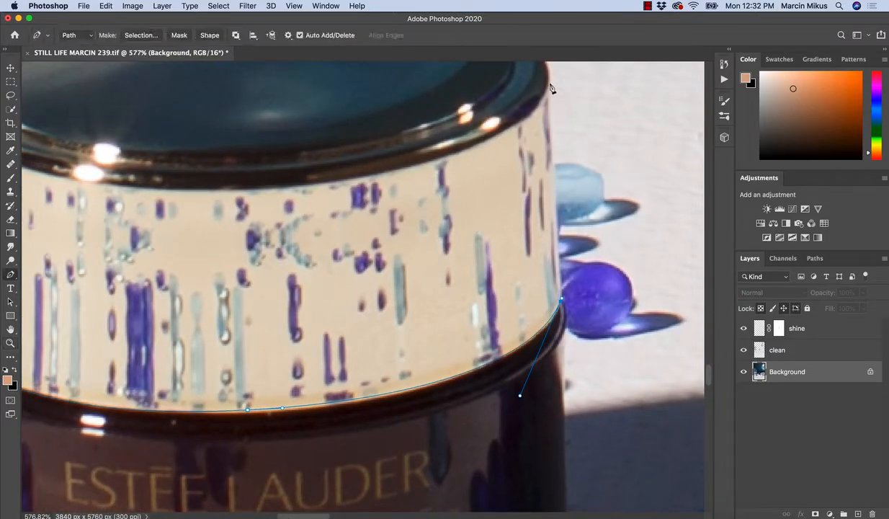
{"action": "left_click", "coordinate": [550, 83]}
Curve the path along the upper edge of the cream band beneath the lid rim and close it at the starting point.
{"action": "key", "text": "z"}
{"action": "left_click_drag", "start_coordinate": [521, 220], "coordinate": [485, 232]}
{"action": "key", "text": "p"}
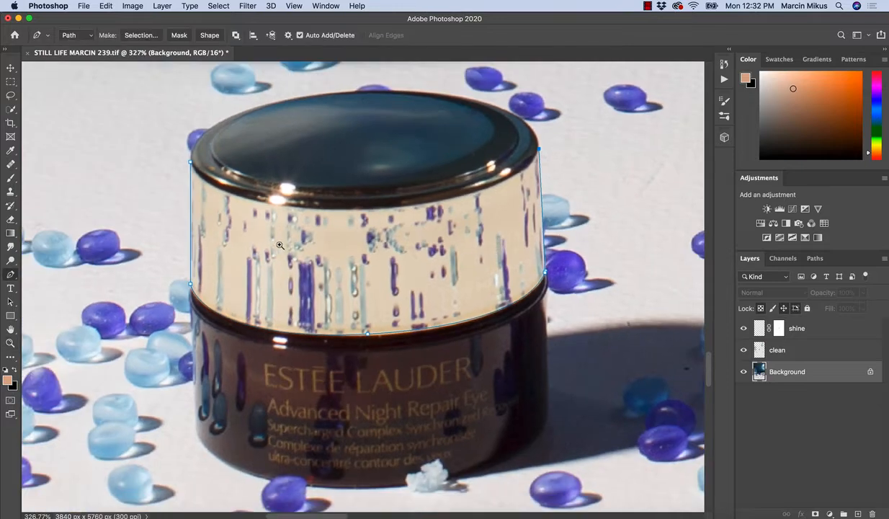
{"action": "key", "text": "z"}
{"action": "left_click_drag", "start_coordinate": [333, 247], "coordinate": [345, 245]}
{"action": "key", "text": "p"}
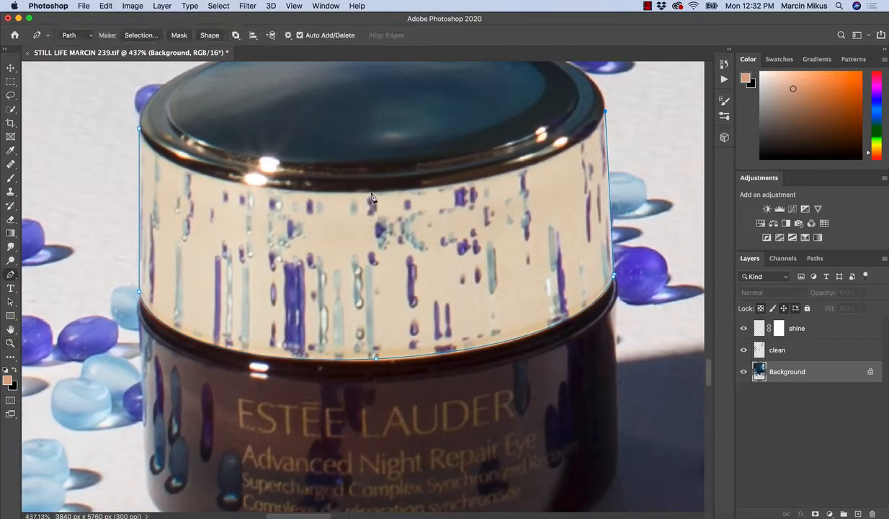
{"action": "left_click_drag", "start_coordinate": [369, 192], "coordinate": [138, 208]}
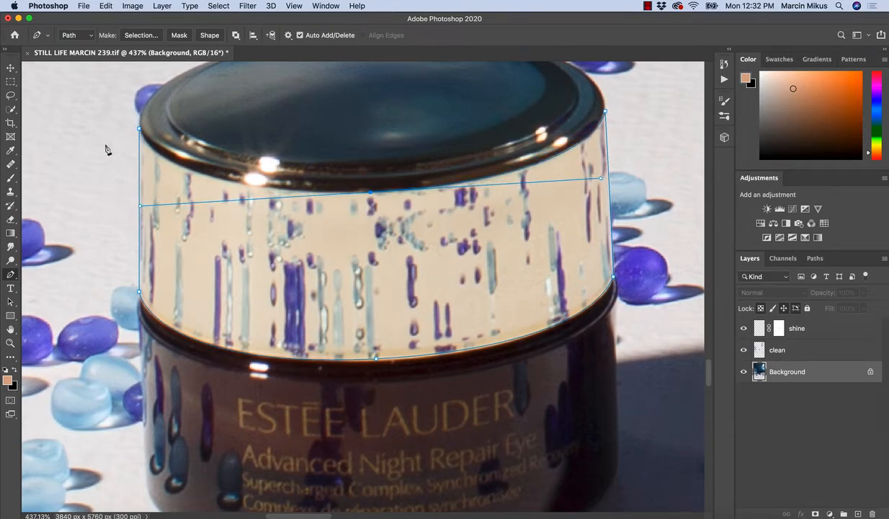
{"action": "left_click", "coordinate": [139, 130]}
{"action": "key", "text": "super+z"}
{"action": "left_click_drag", "start_coordinate": [141, 208], "coordinate": [293, 197]}
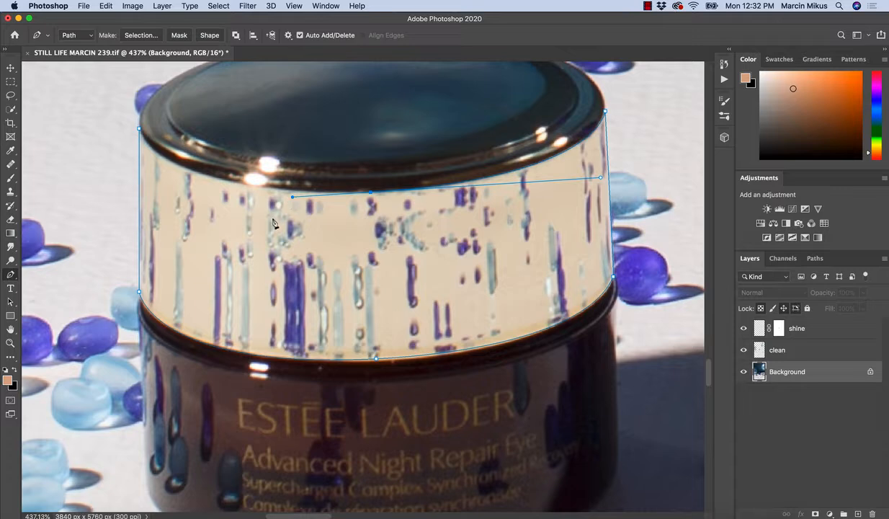
{"action": "left_click_drag", "start_coordinate": [140, 130], "coordinate": [131, 90]}
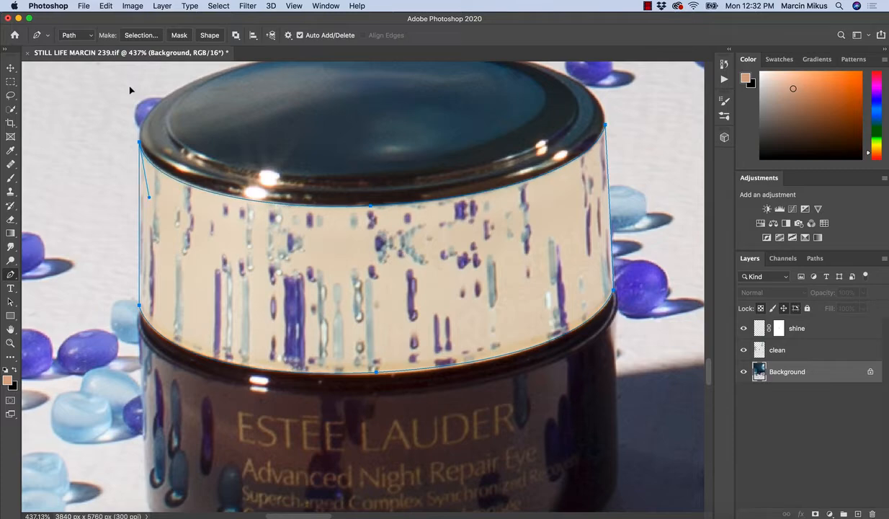
Convert the closed path around the cream band into a new anti-aliased selection with a 1-pixel feather radius.
{"action": "left_click_drag", "start_coordinate": [281, 294], "coordinate": [247, 297]}
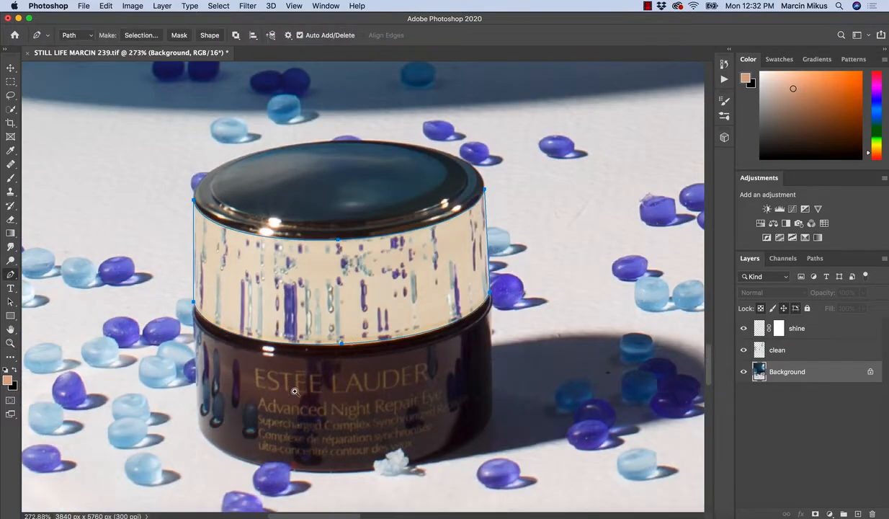
{"action": "left_click_drag", "start_coordinate": [294, 388], "coordinate": [329, 375]}
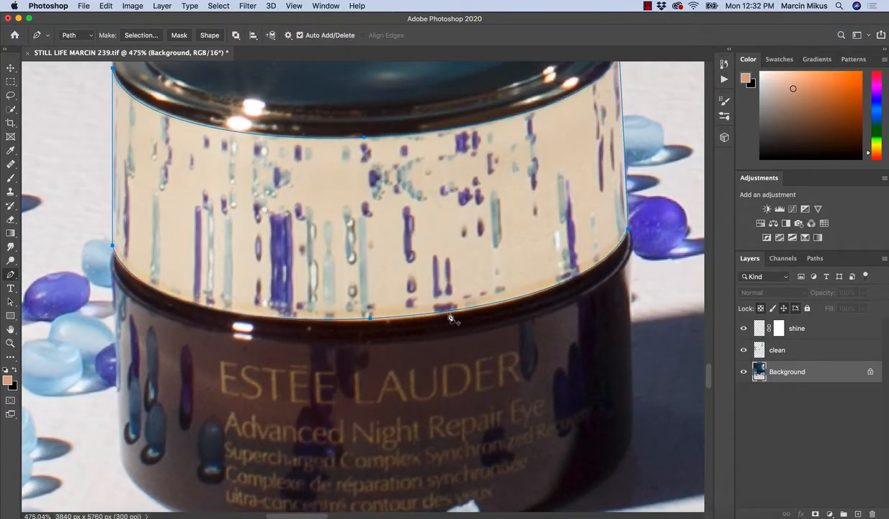
{"action": "key", "text": "z"}
{"action": "left_click_drag", "start_coordinate": [505, 302], "coordinate": [482, 322]}
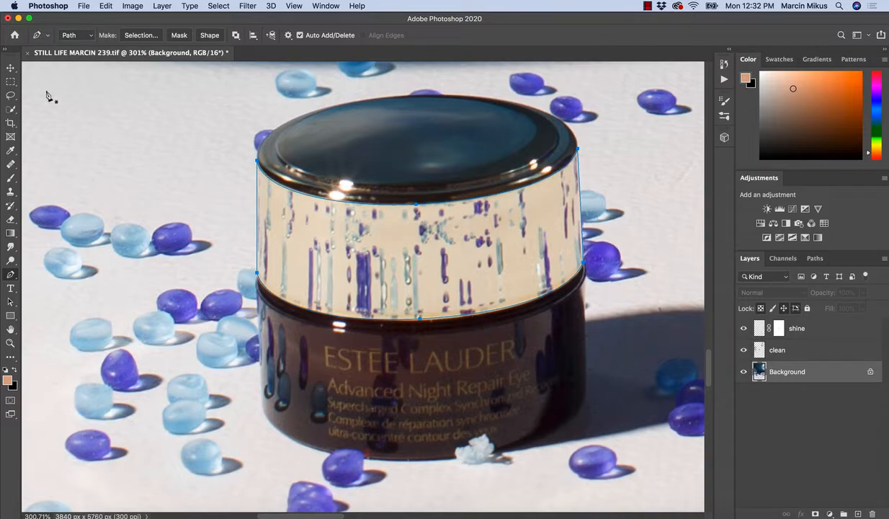
{"action": "left_click", "coordinate": [11, 96]}
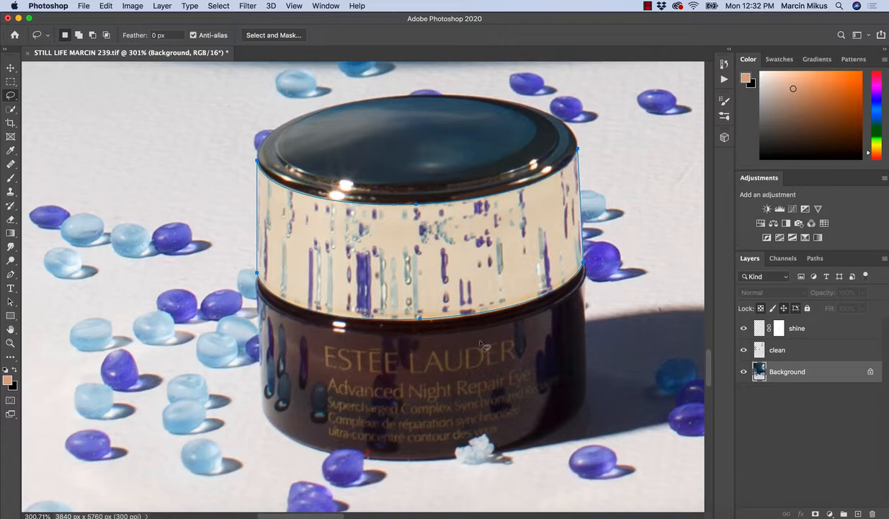
{"action": "left_click", "coordinate": [10, 274]}
{"action": "right_click", "coordinate": [416, 349]}
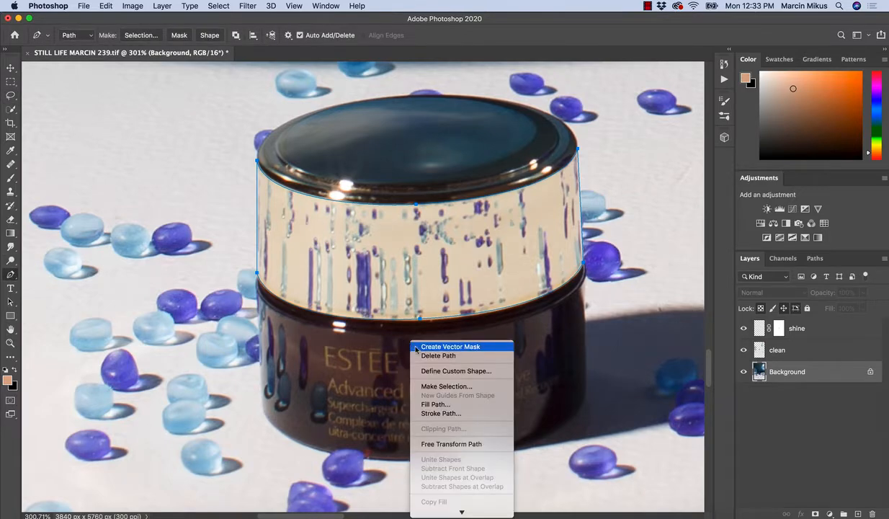
{"action": "left_click", "coordinate": [445, 387]}
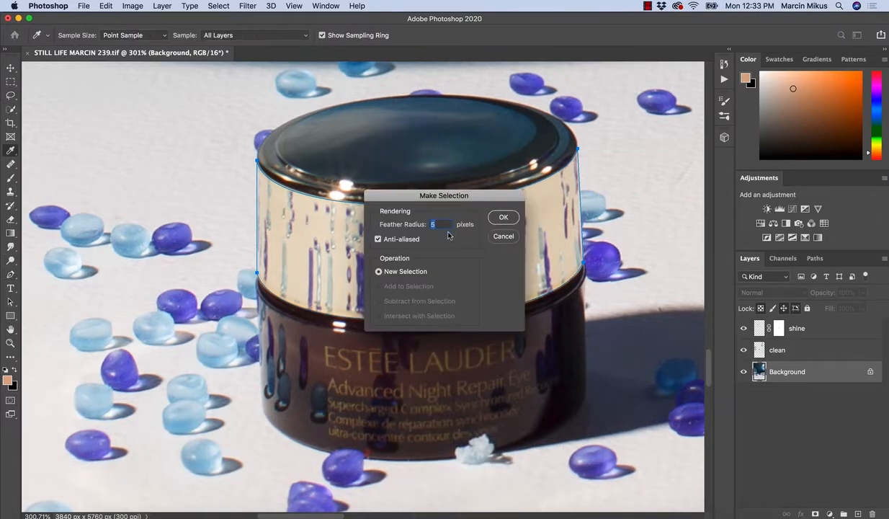
{"action": "type", "text": "1"}
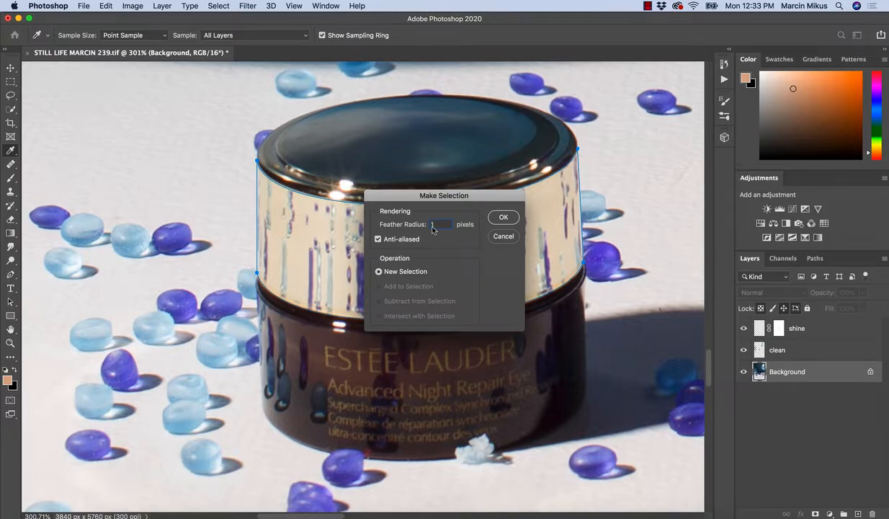
{"action": "left_click", "coordinate": [503, 217]}
Copy the selected cream band to a new layer and rename that layer "reflections".
{"action": "left_click", "coordinate": [10, 95]}
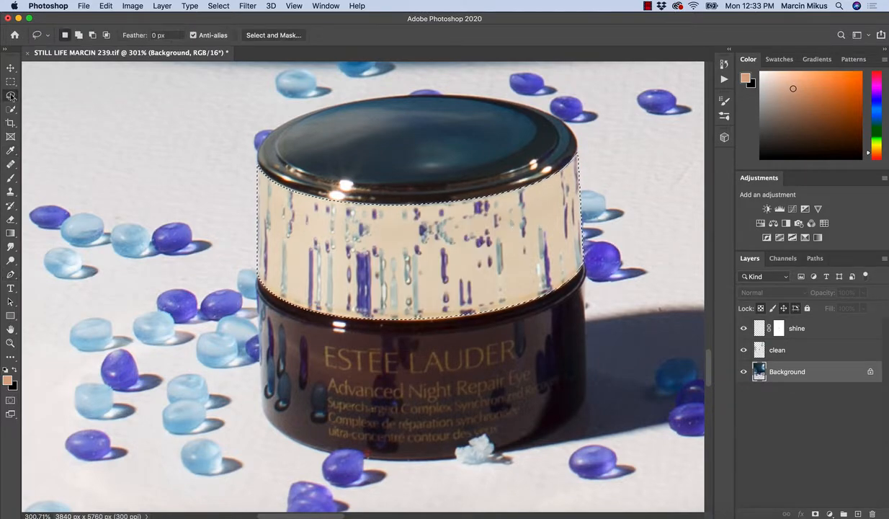
{"action": "right_click", "coordinate": [422, 323]}
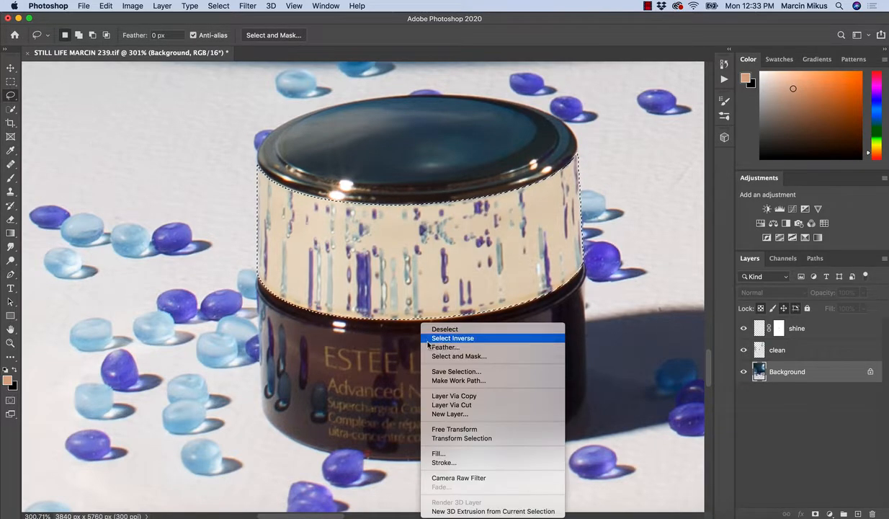
{"action": "left_click", "coordinate": [461, 396]}
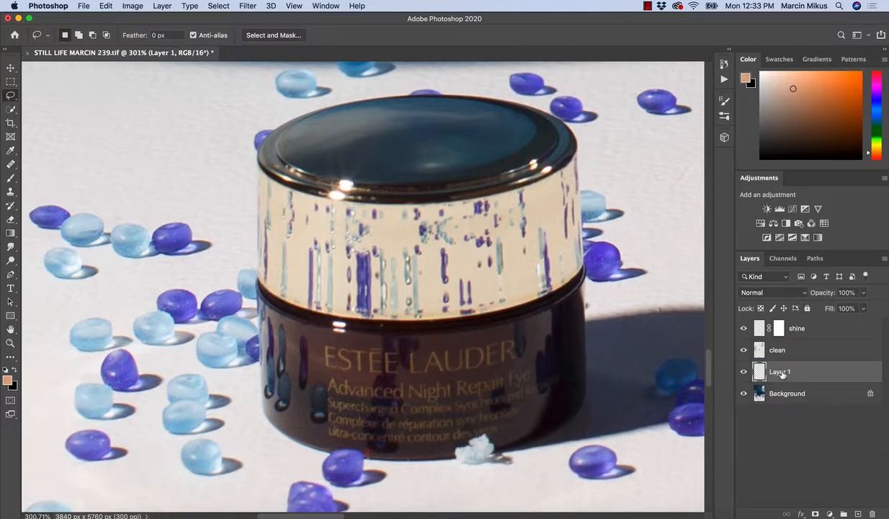
{"action": "double_click", "coordinate": [781, 372]}
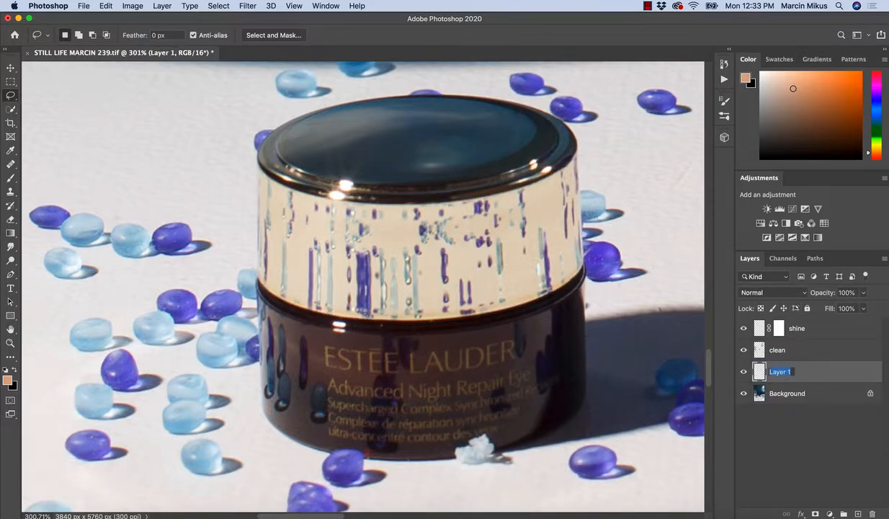
{"action": "type", "text": "reflections"}
{"action": "key", "text": "Return"}
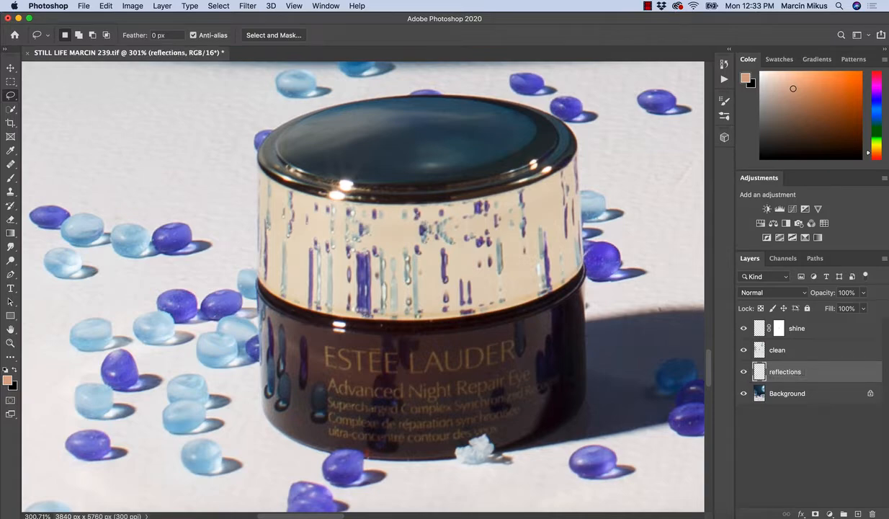
Load the reflections layer's outline as a selection, and prepare the Brush at 100% flow on the clean layer.
{"action": "left_click", "coordinate": [760, 371], "text": "super"}
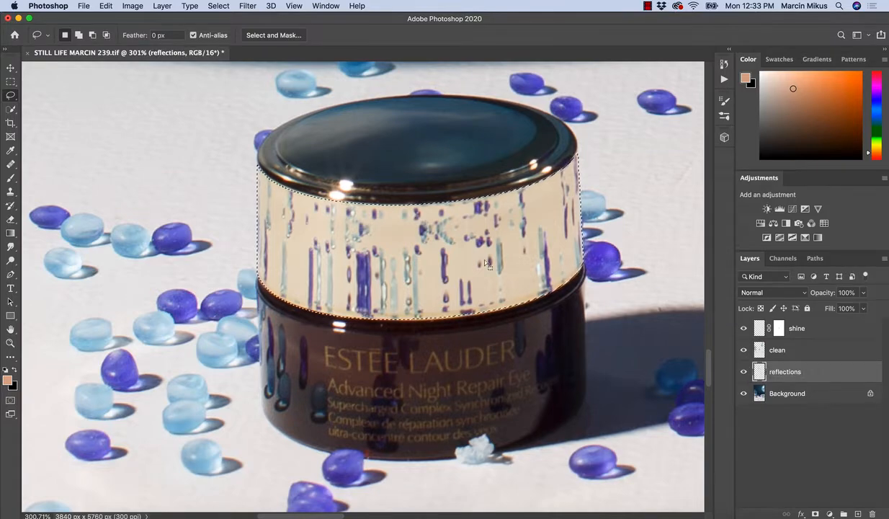
{"action": "left_click", "coordinate": [774, 350]}
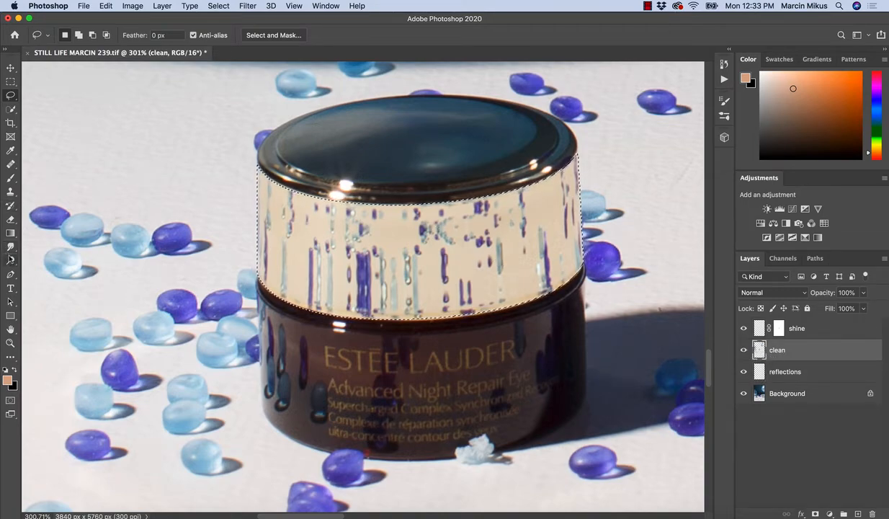
{"action": "left_click", "coordinate": [10, 178]}
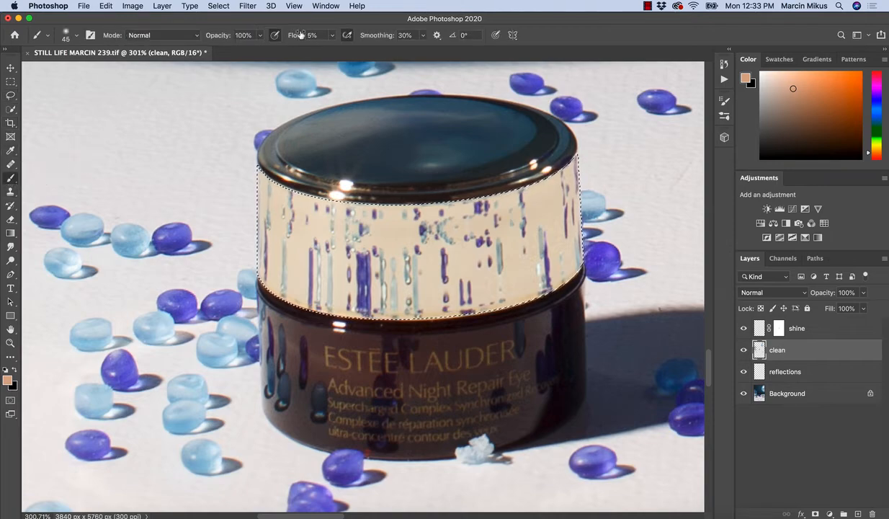
{"action": "left_click_drag", "start_coordinate": [301, 35], "coordinate": [386, 32]}
Paint over the bead reflections across the cream band in sampled cream tones, enlarging the brush to 300 pixels.
{"action": "left_click", "coordinate": [296, 252], "text": "alt"}
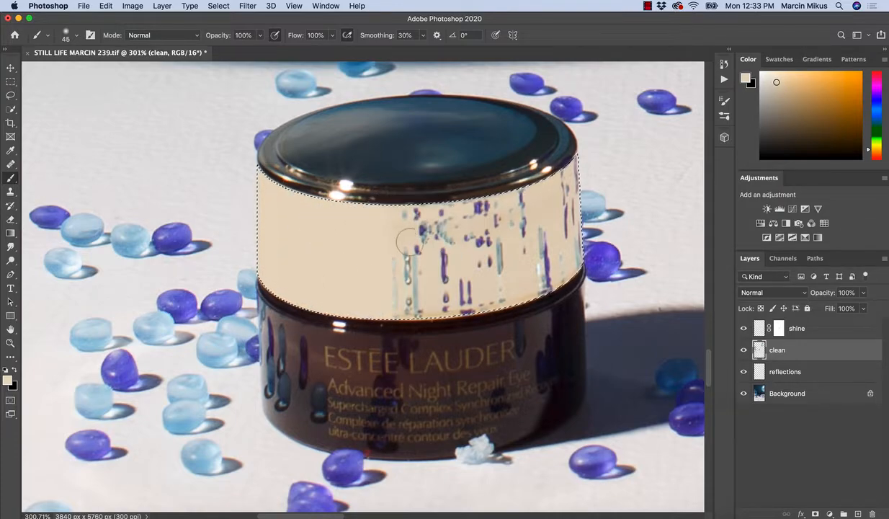
{"action": "key", "text": "bracketright"}
{"action": "key", "text": "bracketright"}
{"action": "key", "text": "bracketright"}
{"action": "key", "text": "bracketright"}
{"action": "key", "text": "bracketright"}
{"action": "key", "text": "bracketright"}
{"action": "key", "text": "bracketright"}
{"action": "key", "text": "bracketright"}
{"action": "key", "text": "bracketright"}
{"action": "key", "text": "bracketright"}
{"action": "key", "text": "bracketright"}
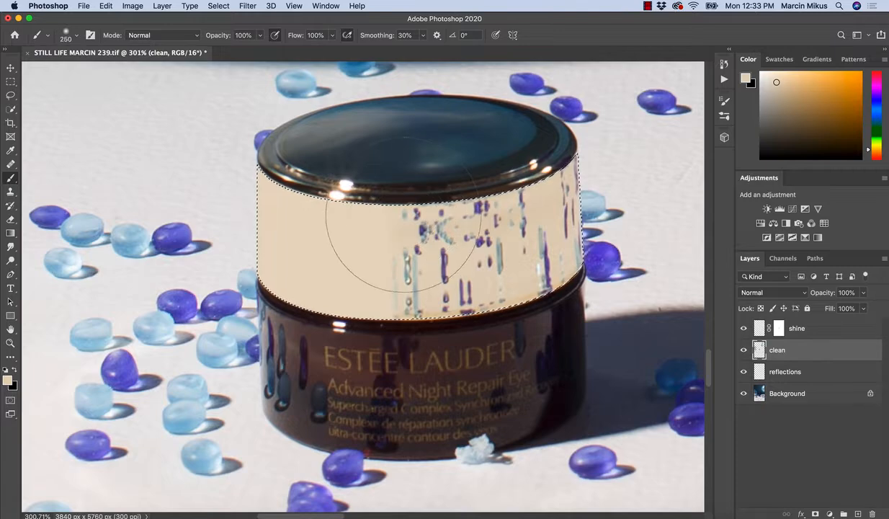
{"action": "mouse_move", "coordinate": [404, 215]}
{"action": "left_mouse_down"}
{"action": "mouse_move", "coordinate": [406, 284]}
{"action": "mouse_move", "coordinate": [407, 203]}
{"action": "mouse_move", "coordinate": [426, 312]}
{"action": "left_mouse_up"}
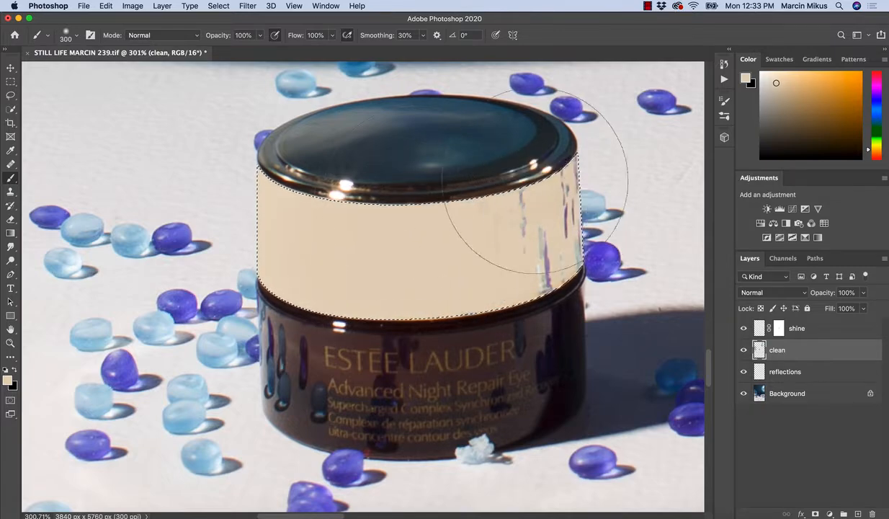
{"action": "left_click_drag", "start_coordinate": [532, 198], "coordinate": [524, 209]}
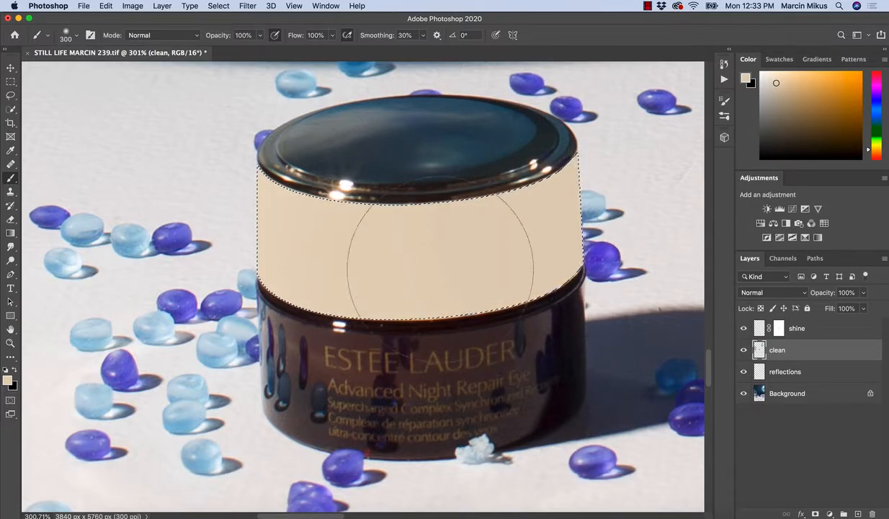
Deselect the painted band and move the reflections layer above the shine layer.
{"action": "left_click", "coordinate": [10, 95]}
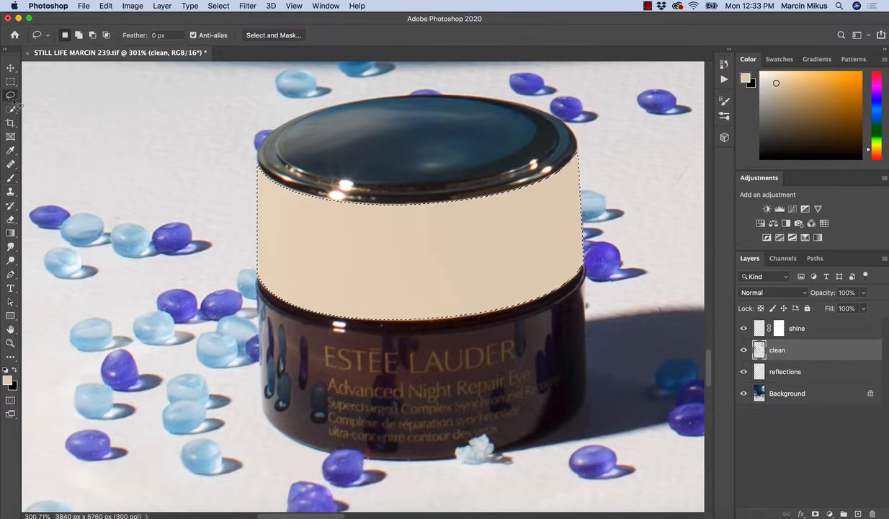
{"action": "left_click", "coordinate": [471, 380]}
{"action": "key", "text": "z"}
{"action": "mouse_move", "coordinate": [491, 336]}
{"action": "left_mouse_down"}
{"action": "mouse_move", "coordinate": [474, 317]}
{"action": "mouse_move", "coordinate": [492, 292]}
{"action": "mouse_move", "coordinate": [514, 305]}
{"action": "mouse_move", "coordinate": [435, 316]}
{"action": "left_mouse_up"}
{"action": "key", "text": "z"}
{"action": "left_click_drag", "start_coordinate": [497, 338], "coordinate": [463, 333]}
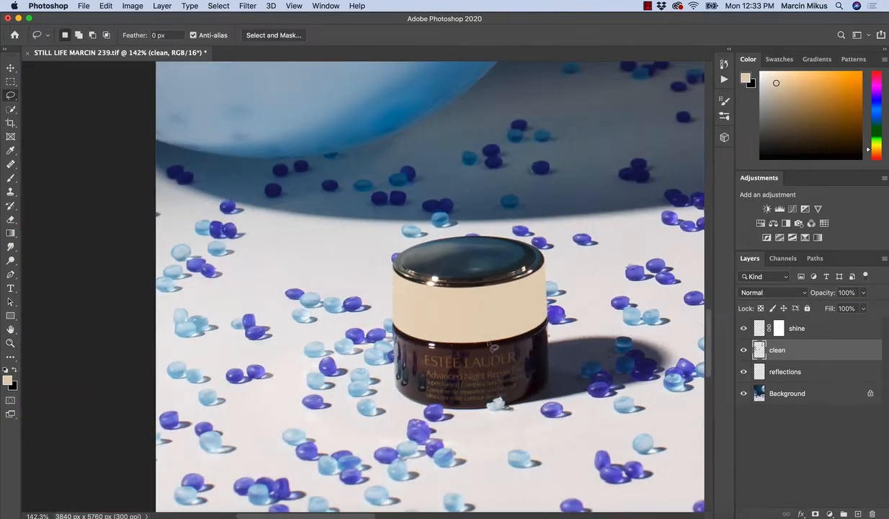
{"action": "left_click_drag", "start_coordinate": [756, 355], "coordinate": [767, 322]}
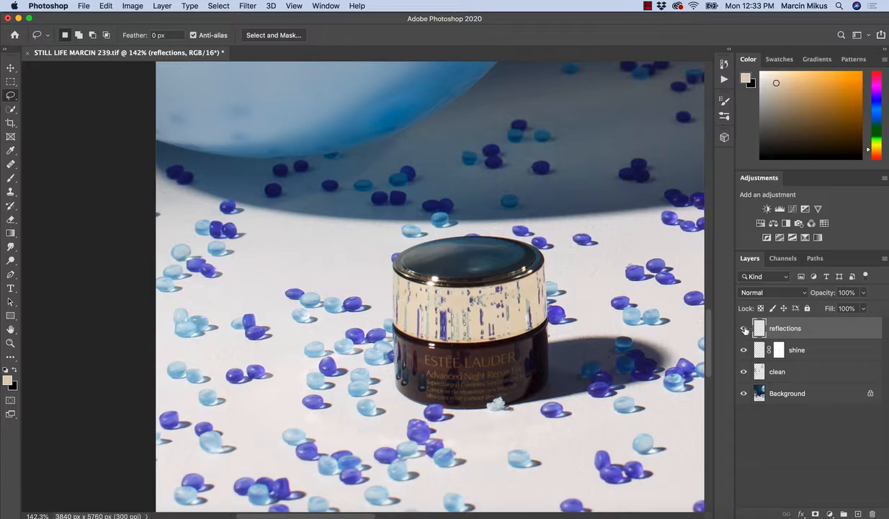
{"action": "left_click", "coordinate": [744, 329]}
{"action": "left_click", "coordinate": [745, 329]}
Set up a Motion Blur on the reflections layer with a -90° angle and a distance of 201 pixels.
{"action": "key", "text": "z"}
{"action": "left_click_drag", "start_coordinate": [491, 313], "coordinate": [523, 319]}
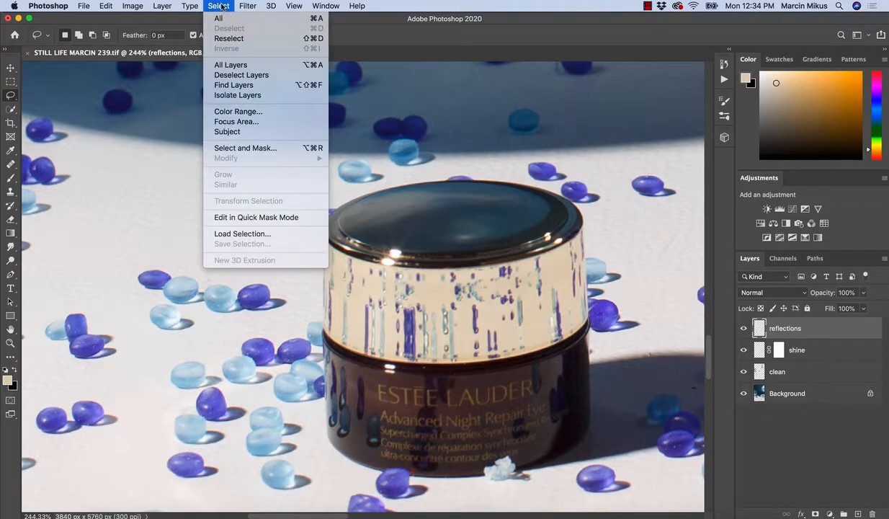
{"action": "mouse_move", "coordinate": [244, 8]}
{"action": "mouse_move", "coordinate": [315, 131]}
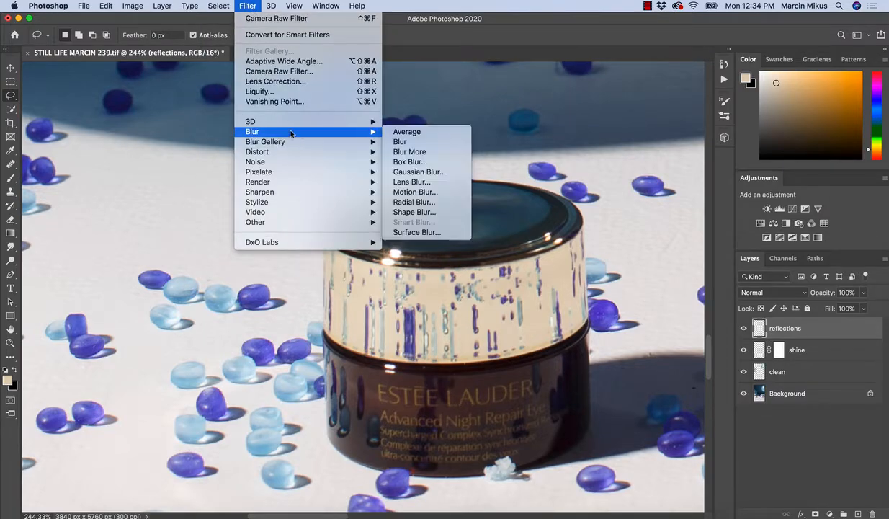
{"action": "left_click", "coordinate": [413, 192]}
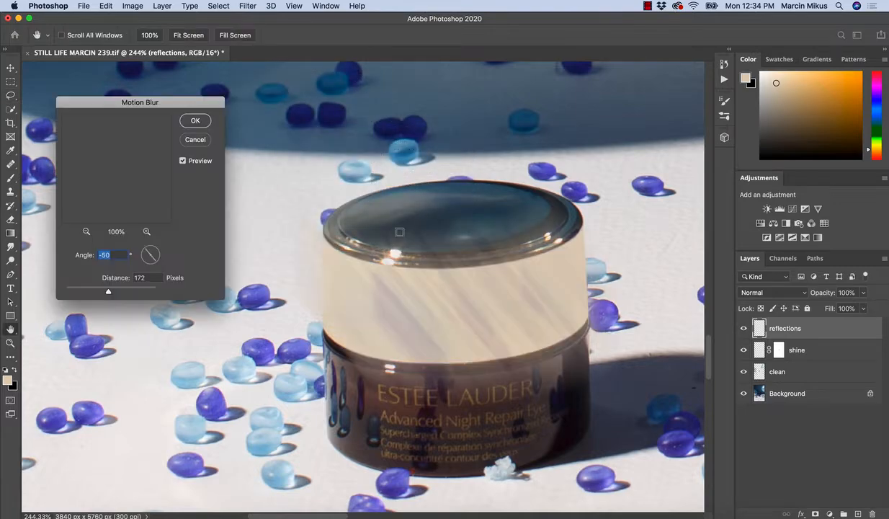
{"action": "left_click_drag", "start_coordinate": [151, 262], "coordinate": [151, 267]}
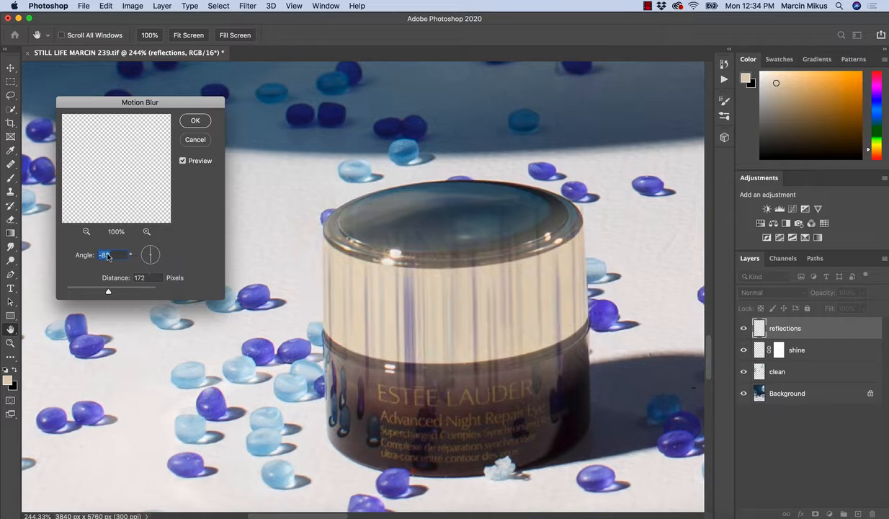
{"action": "type", "text": "-"}
{"action": "left_click_drag", "start_coordinate": [107, 293], "coordinate": [111, 288]}
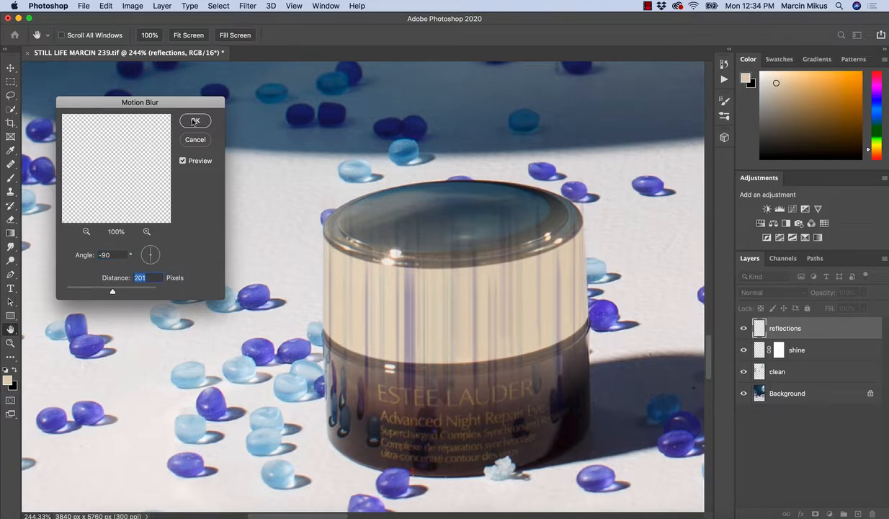
Compare the jar's cream band with and without the Motion Blur preview.
{"action": "left_click", "coordinate": [182, 161]}
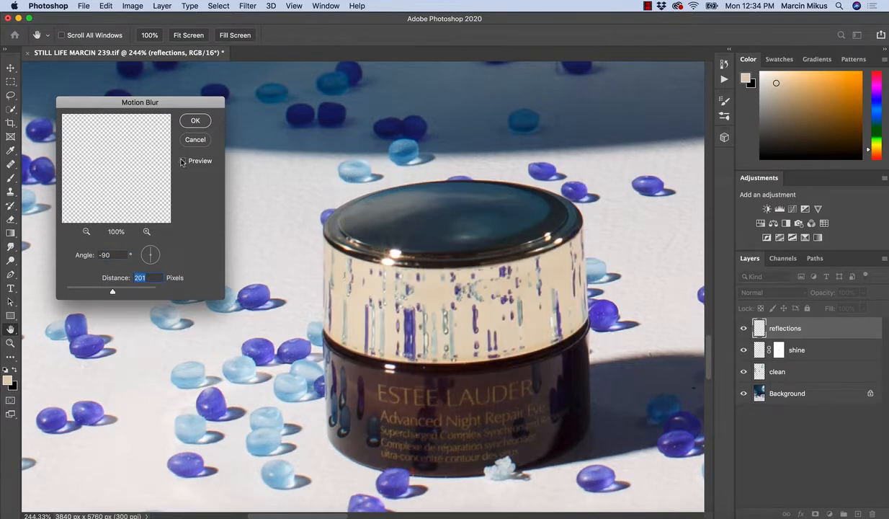
{"action": "left_click", "coordinate": [182, 161]}
{"action": "left_click", "coordinate": [182, 160]}
{"action": "left_click", "coordinate": [182, 160]}
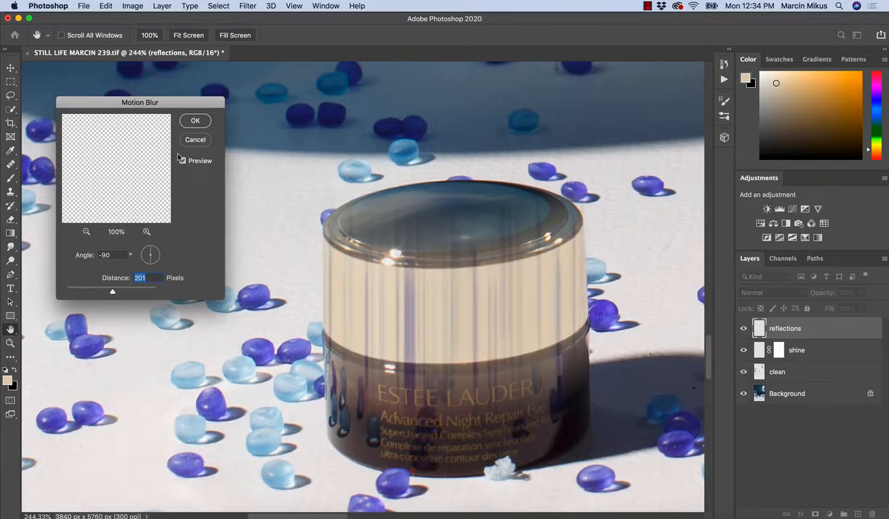
{"action": "left_click", "coordinate": [183, 161]}
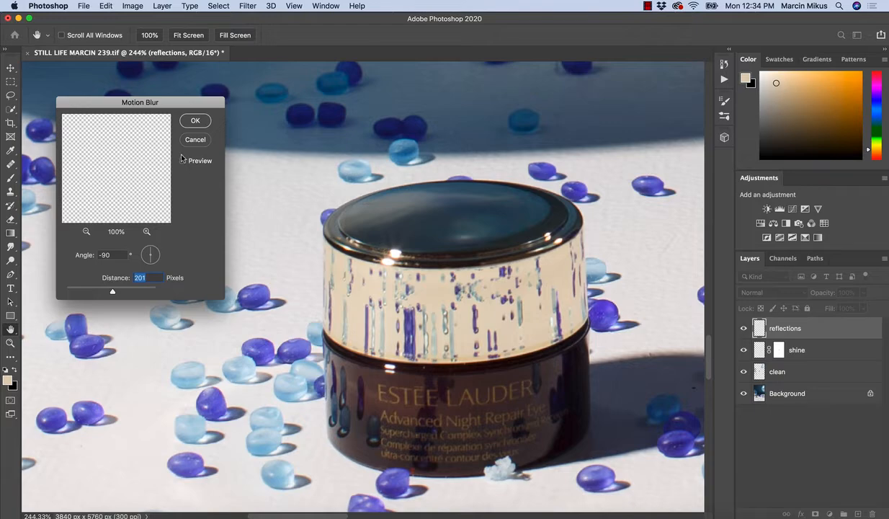
{"action": "left_click", "coordinate": [182, 161]}
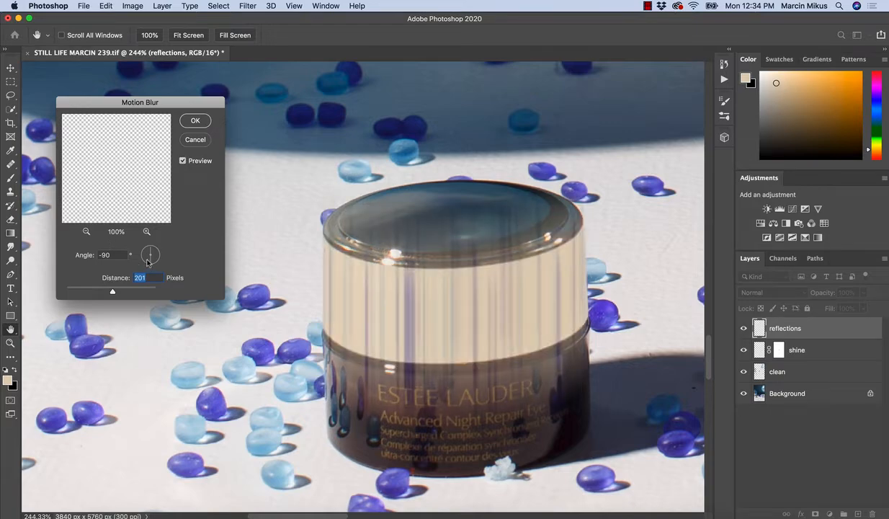
Try Motion Blur angles of 84° and -88°, and return the angle to -90°.
{"action": "key", "text": "shift+Tab"}
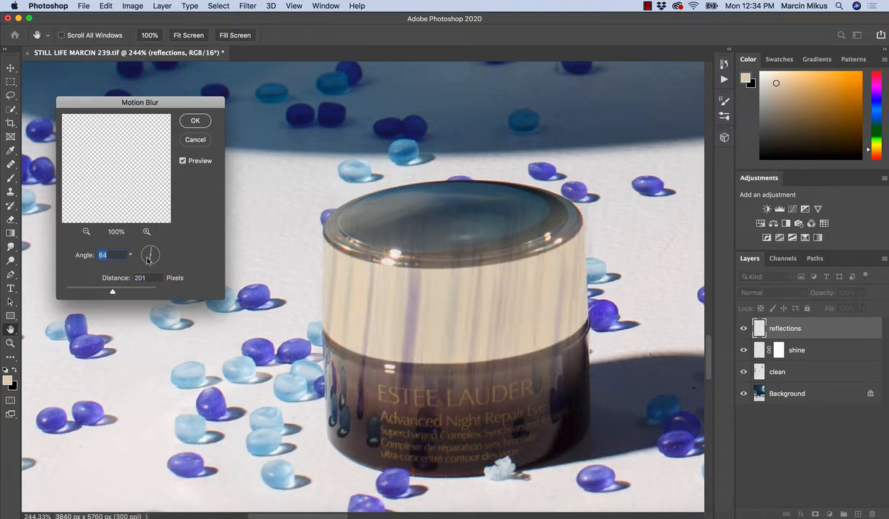
{"action": "left_click_drag", "start_coordinate": [151, 261], "coordinate": [151, 265]}
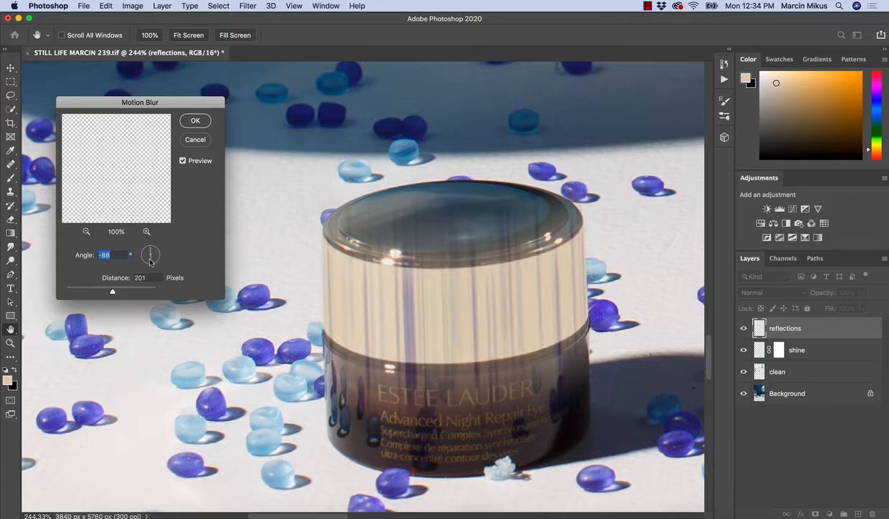
{"action": "left_click", "coordinate": [109, 253]}
{"action": "key", "text": "Down"}
{"action": "left_click", "coordinate": [182, 161]}
{"action": "left_click", "coordinate": [183, 161]}
{"action": "key", "text": "BackSpace"}
{"action": "key", "text": "BackSpace"}
{"action": "type", "text": "90"}
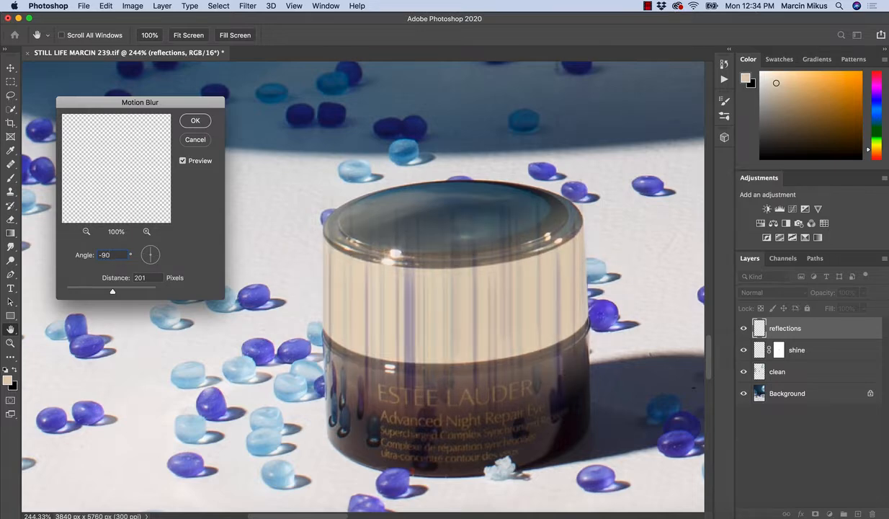
Set the Motion Blur angle to -89°, compare its preview with the original, and apply the blur.
{"action": "left_click", "coordinate": [151, 263]}
{"action": "left_click_drag", "start_coordinate": [151, 264], "coordinate": [151, 265]}
{"action": "left_click", "coordinate": [85, 257]}
{"action": "type", "text": "-"}
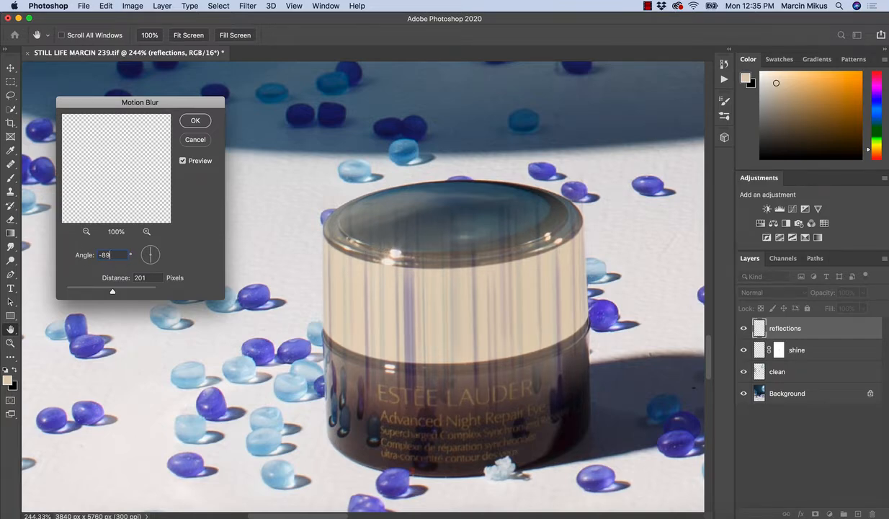
{"action": "left_click", "coordinate": [183, 160]}
{"action": "left_click", "coordinate": [183, 160]}
{"action": "left_click", "coordinate": [183, 160]}
{"action": "left_click", "coordinate": [183, 160]}
{"action": "left_click", "coordinate": [195, 121]}
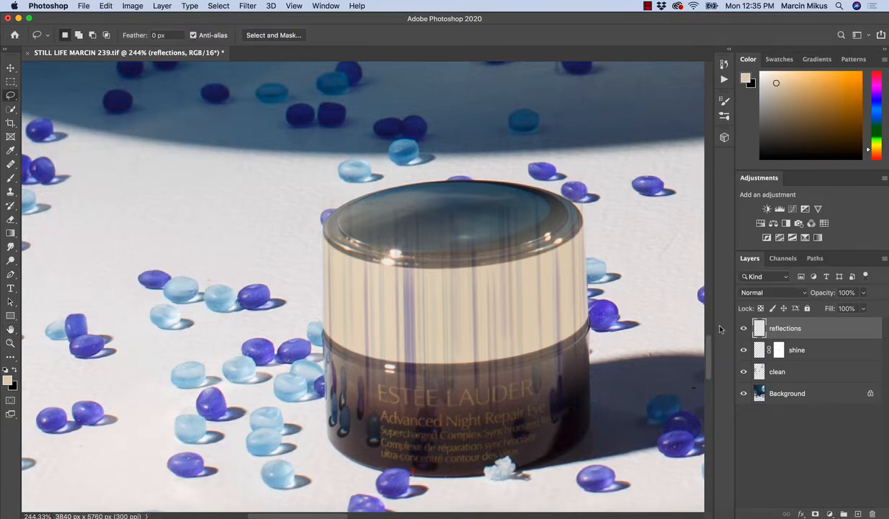
Stack two duplicates of the blurred reflections layer above it to strengthen the streaks, undoing an extra third copy.
{"action": "key", "text": "z"}
{"action": "mouse_move", "coordinate": [477, 312]}
{"action": "left_mouse_down"}
{"action": "mouse_move", "coordinate": [432, 317]}
{"action": "mouse_move", "coordinate": [487, 309]}
{"action": "left_mouse_up"}
{"action": "key", "text": "l"}
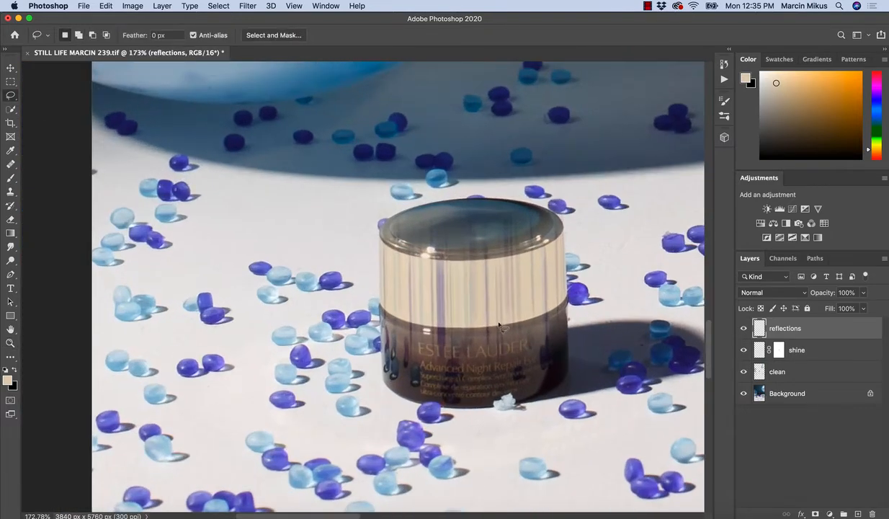
{"action": "key", "text": "super+j"}
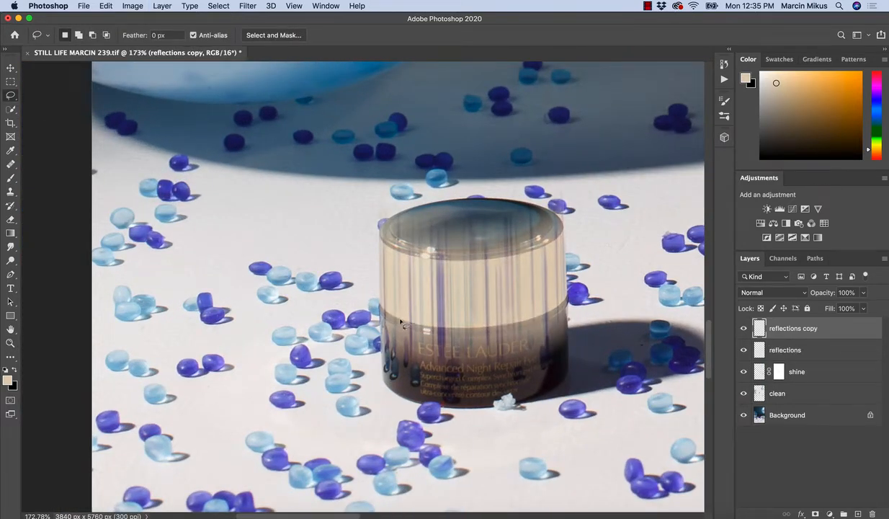
{"action": "key", "text": "z"}
{"action": "mouse_move", "coordinate": [470, 316]}
{"action": "left_mouse_down"}
{"action": "mouse_move", "coordinate": [439, 288]}
{"action": "mouse_move", "coordinate": [506, 309]}
{"action": "left_mouse_up"}
{"action": "key", "text": "l"}
{"action": "key", "text": "z"}
{"action": "key", "text": "l"}
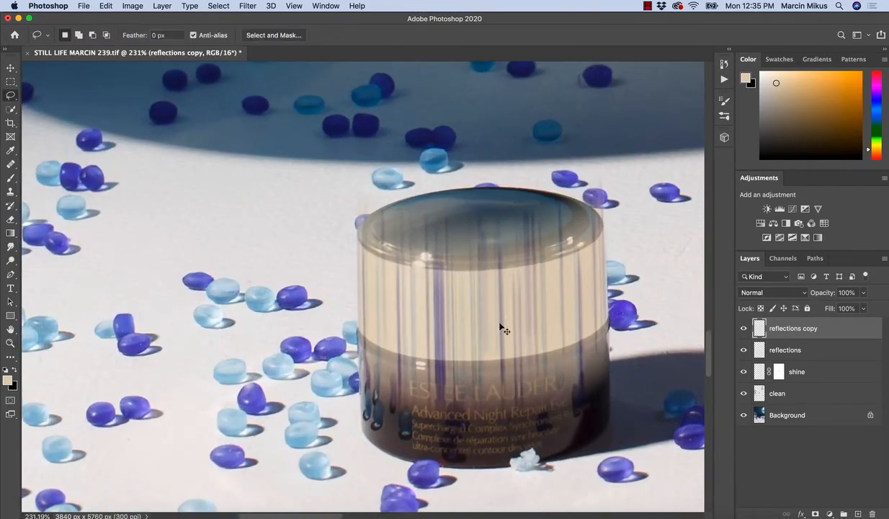
{"action": "key", "text": "super+j"}
{"action": "key", "text": "super+j"}
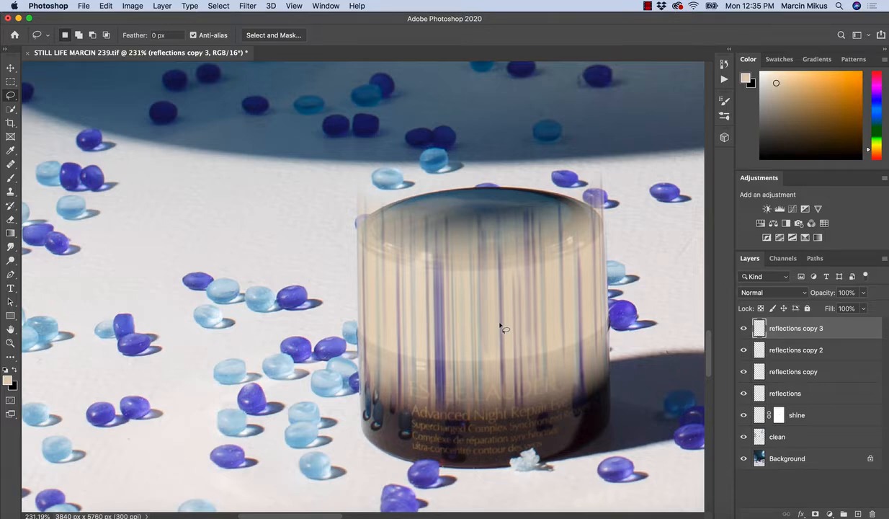
{"action": "key", "text": "super+z"}
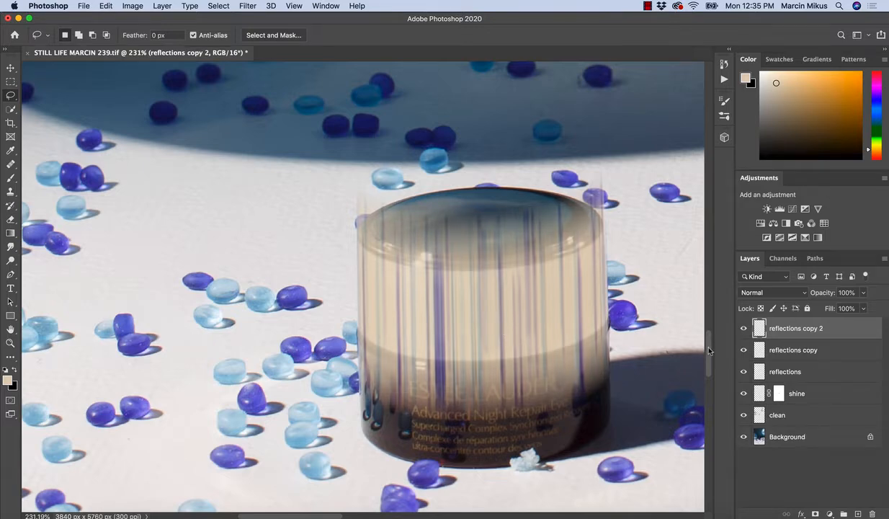
Merge the reflections layer with its two copies and rename the merged layer "reflections".
{"action": "left_click", "coordinate": [771, 364], "text": "shift"}
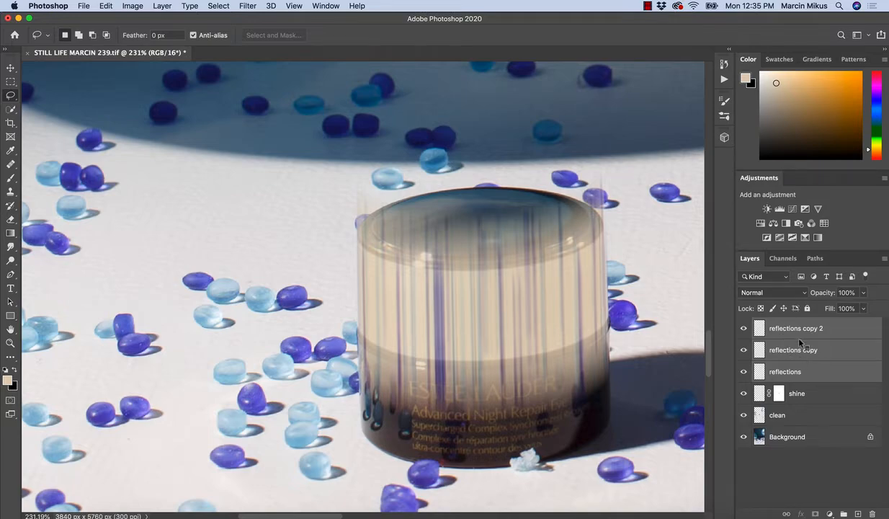
{"action": "right_click", "coordinate": [800, 343]}
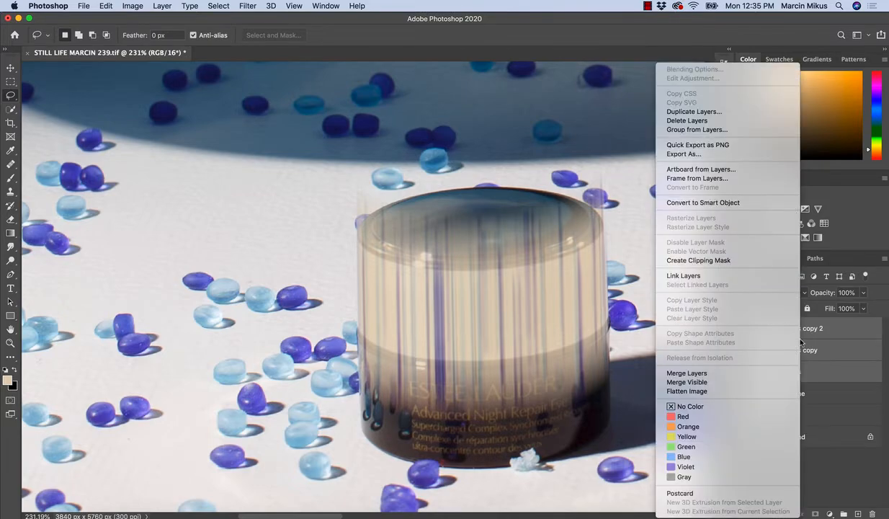
{"action": "left_click", "coordinate": [728, 374]}
{"action": "double_click", "coordinate": [795, 328]}
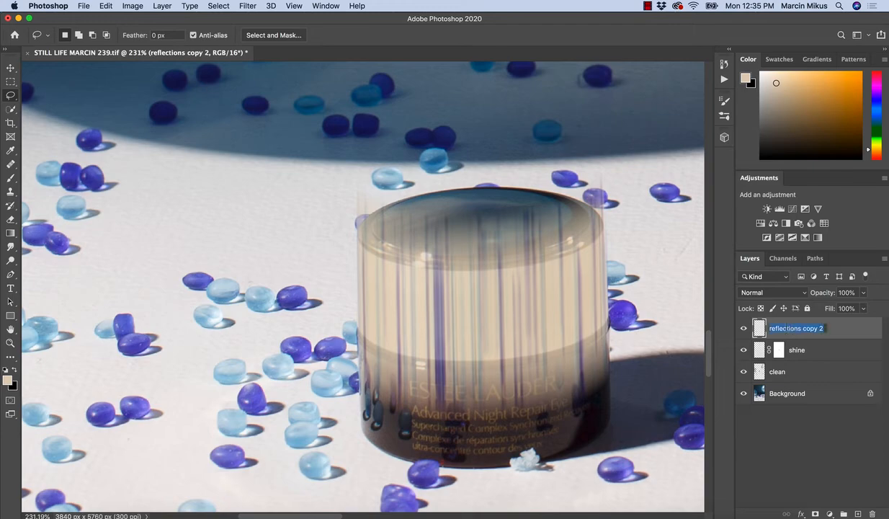
{"action": "left_click", "coordinate": [822, 329]}
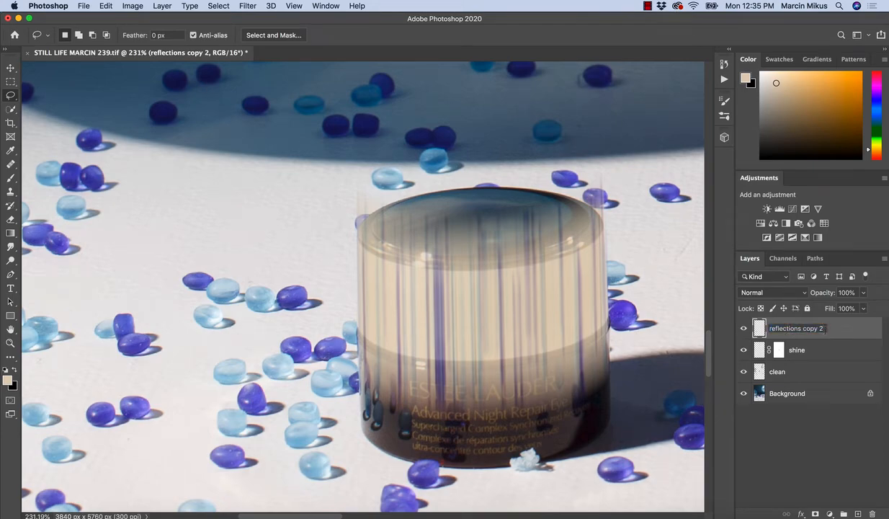
{"action": "key", "text": "BackSpace"}
{"action": "key", "text": "BackSpace"}
{"action": "key", "text": "BackSpace"}
{"action": "key", "text": "BackSpace"}
{"action": "key", "text": "Return"}
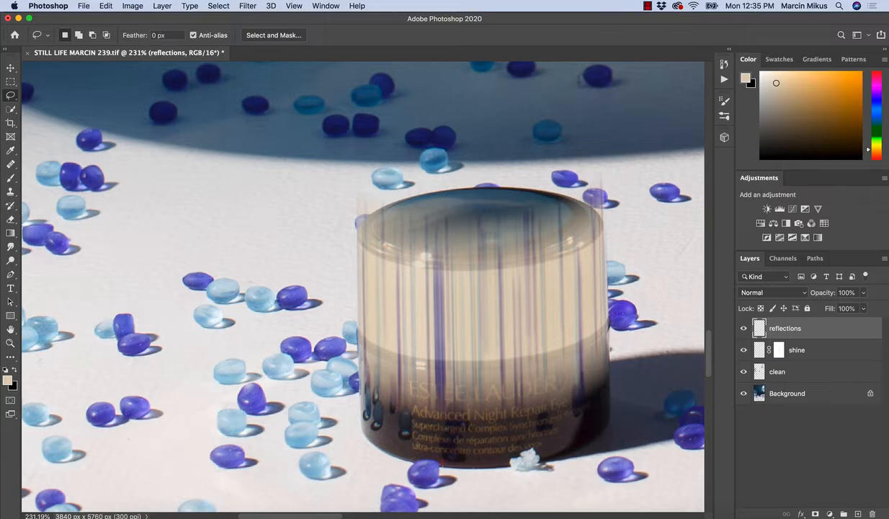
Add a layer mask to the merged reflections layer and try masking the blur below the cream band with a 60-pixel black brush.
{"action": "left_click", "coordinate": [817, 513]}
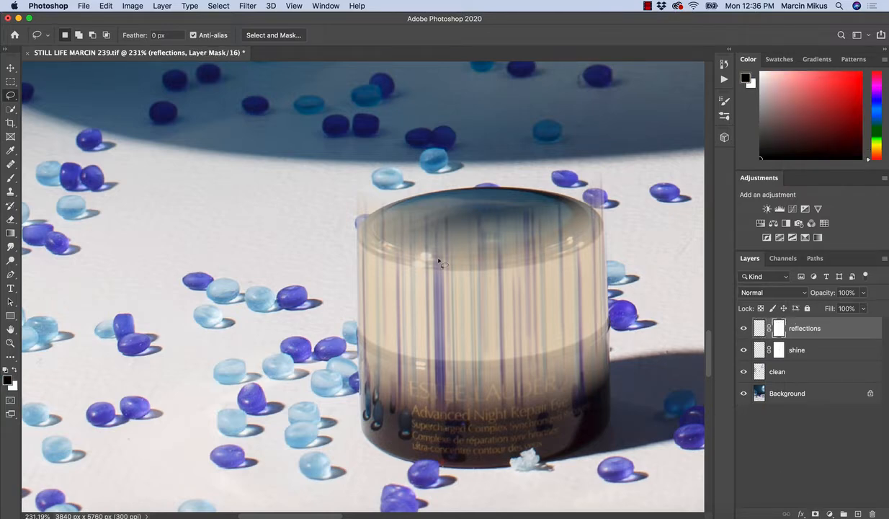
{"action": "key", "text": "b"}
{"action": "key", "text": "bracketleft"}
{"action": "key", "text": "bracketleft"}
{"action": "key", "text": "bracketleft"}
{"action": "key", "text": "bracketleft"}
{"action": "key", "text": "bracketleft"}
{"action": "key", "text": "bracketleft"}
{"action": "key", "text": "bracketleft"}
{"action": "key", "text": "bracketleft"}
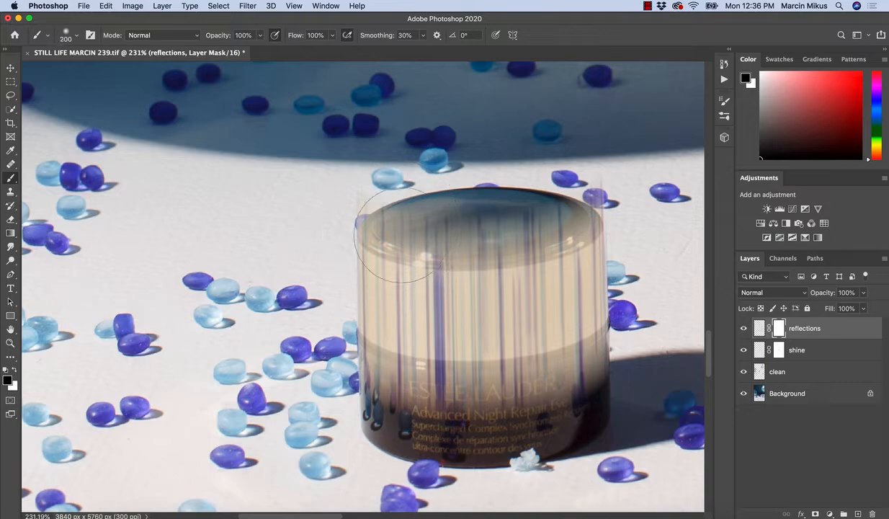
{"action": "key", "text": "bracketleft"}
{"action": "key", "text": "bracketleft"}
{"action": "left_click_drag", "start_coordinate": [360, 366], "coordinate": [405, 383]}
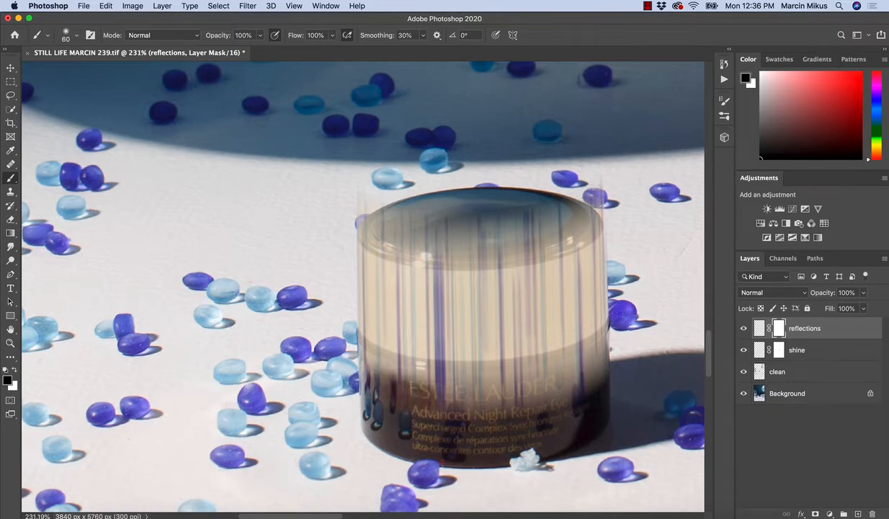
{"action": "key", "text": "super+z"}
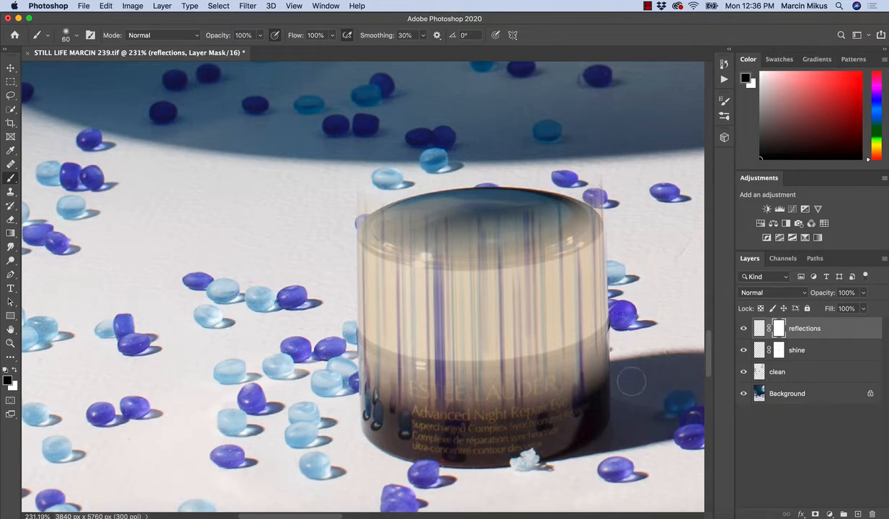
Try masking the blur off the dark lower half of the jar, then undo the mask strokes.
{"action": "mouse_move", "coordinate": [362, 369]}
{"action": "left_mouse_down"}
{"action": "mouse_move", "coordinate": [481, 379]}
{"action": "mouse_move", "coordinate": [569, 364]}
{"action": "mouse_move", "coordinate": [536, 371]}
{"action": "mouse_move", "coordinate": [564, 394]}
{"action": "left_mouse_up"}
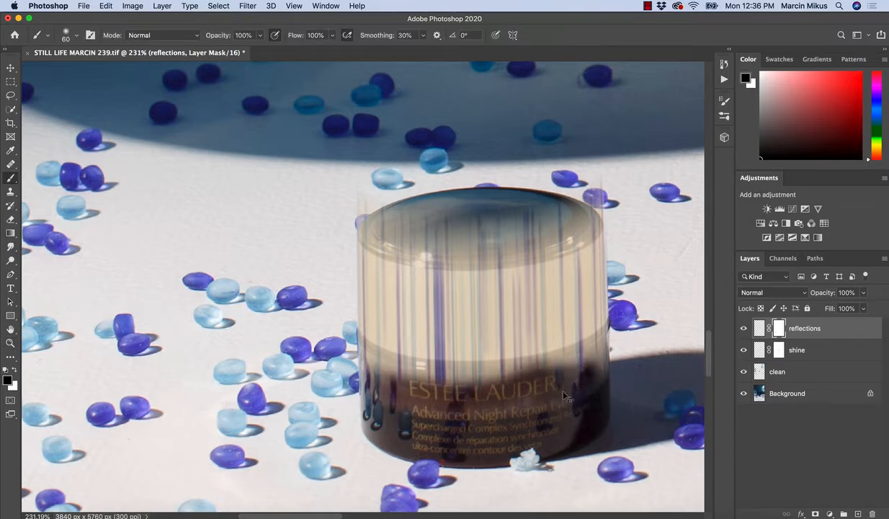
{"action": "key", "text": "super+z"}
{"action": "key", "text": "super+z"}
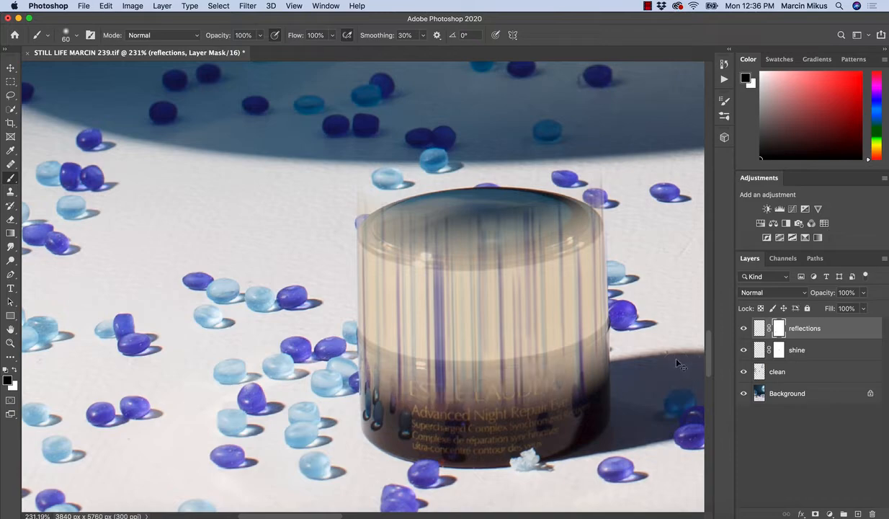
Load the reflections layer's pixels as a selection, inspect its outline around the jar, and deselect.
{"action": "left_click", "coordinate": [759, 330]}
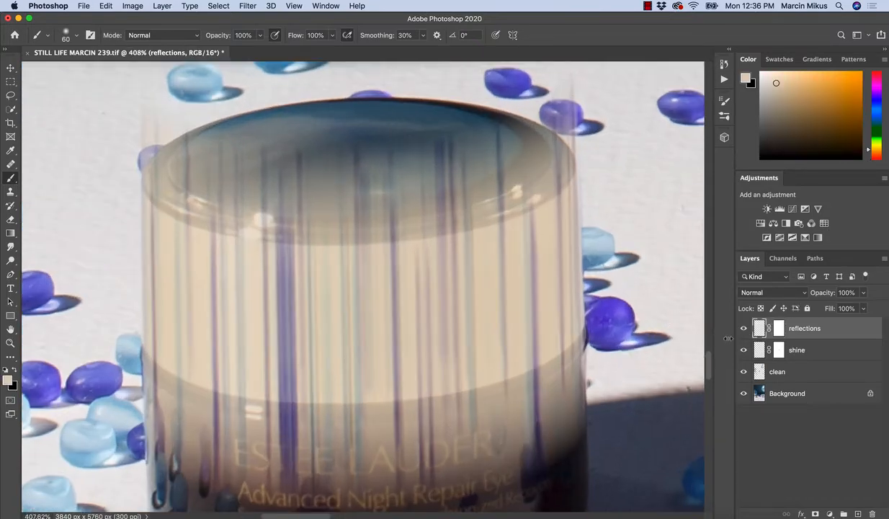
{"action": "left_click", "coordinate": [758, 331], "text": "super"}
{"action": "key", "text": "super+space"}
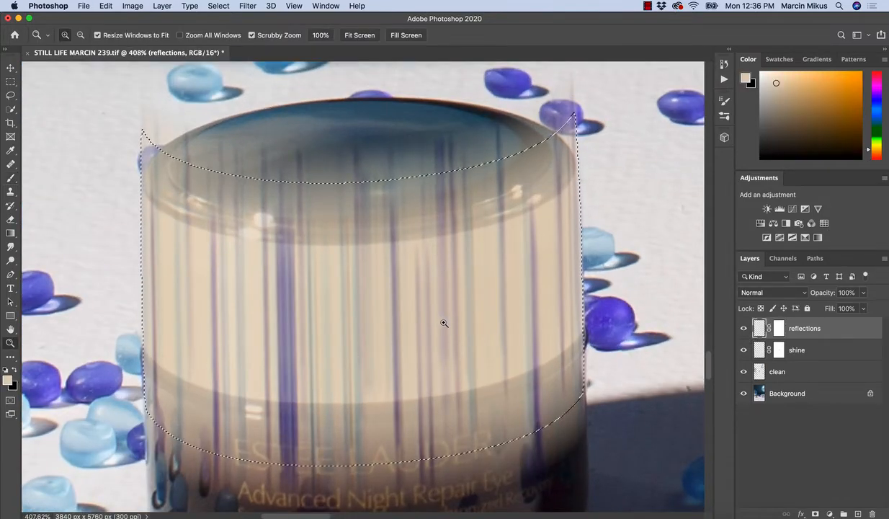
{"action": "mouse_move", "coordinate": [443, 321]}
{"action": "left_mouse_down"}
{"action": "mouse_move", "coordinate": [403, 343]}
{"action": "mouse_move", "coordinate": [435, 353]}
{"action": "left_mouse_up"}
{"action": "key", "text": "super+space"}
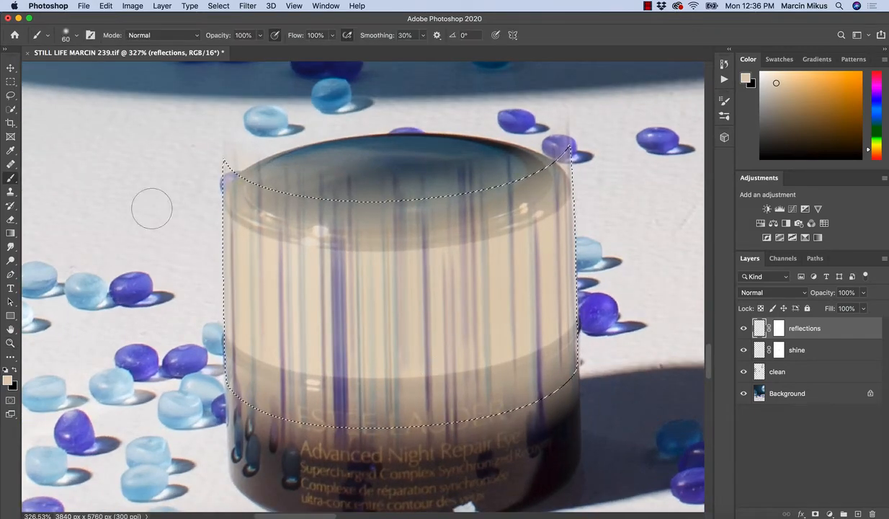
{"action": "left_click", "coordinate": [10, 95]}
{"action": "key", "text": "super+d"}
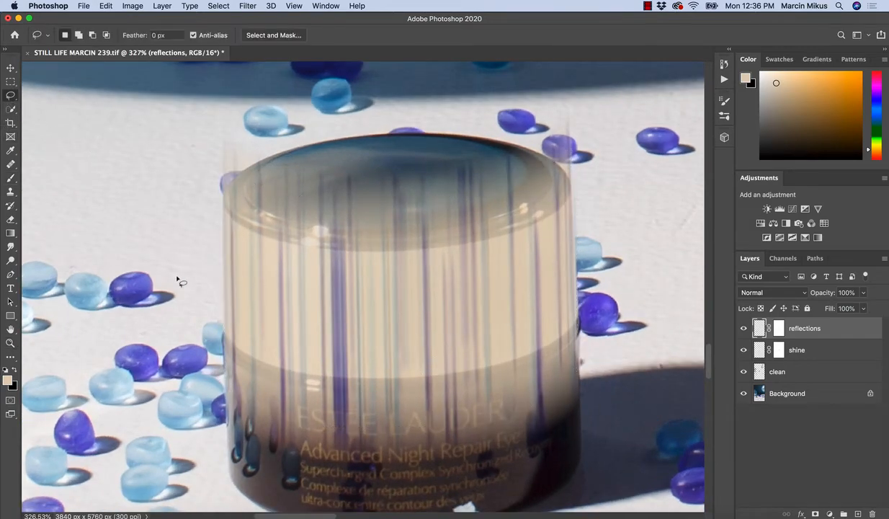
Try painting below the cream band on the reflections layer's pixels, then undo the strokes.
{"action": "key", "text": "b"}
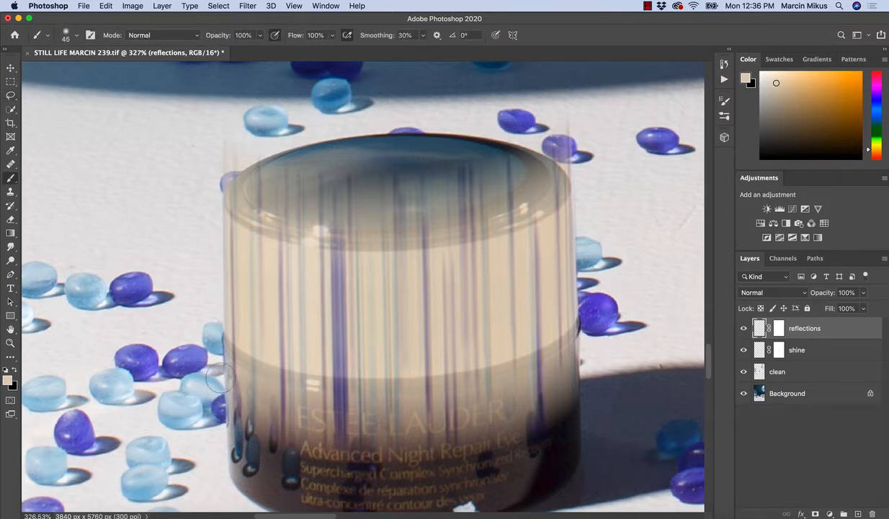
{"action": "left_click_drag", "start_coordinate": [209, 369], "coordinate": [297, 430]}
{"action": "key", "text": "super+z"}
{"action": "left_click", "coordinate": [163, 327], "text": "alt"}
{"action": "left_click_drag", "start_coordinate": [194, 387], "coordinate": [288, 424]}
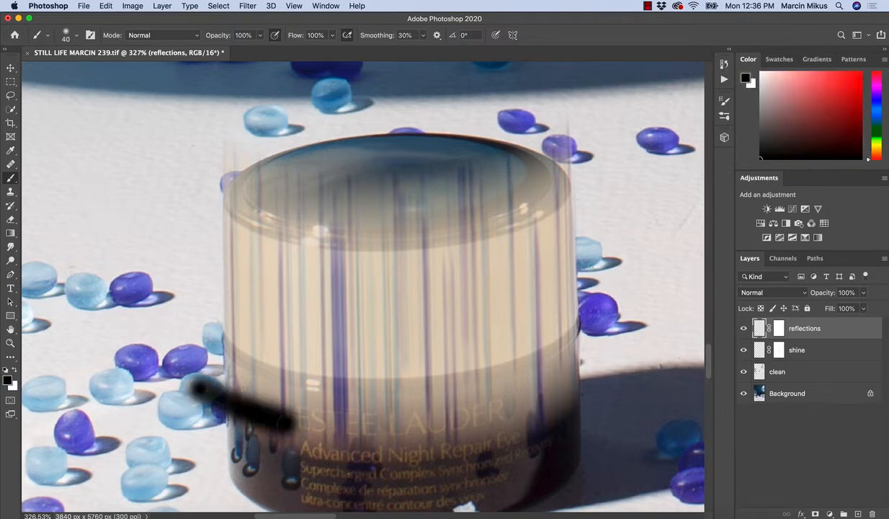
{"action": "key", "text": "s"}
{"action": "key", "text": "super+z"}
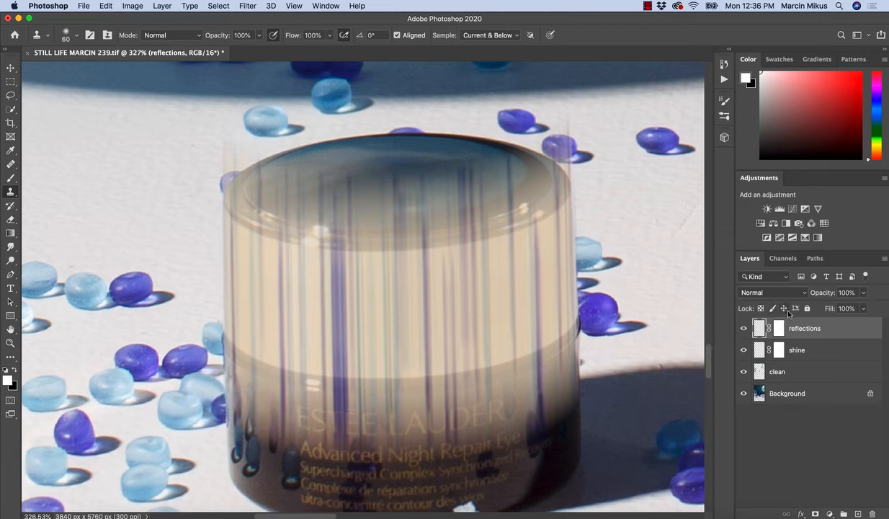
Target the reflections layer mask and hide the blur over the dark lower jar with a 40-pixel black brush.
{"action": "left_click", "coordinate": [778, 330]}
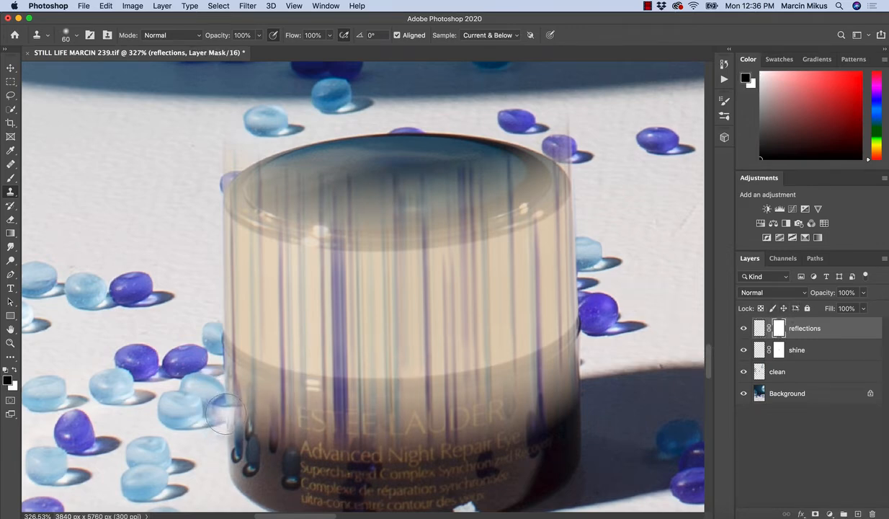
{"action": "key", "text": "b"}
{"action": "mouse_move", "coordinate": [232, 384]}
{"action": "left_mouse_down"}
{"action": "mouse_move", "coordinate": [329, 411]}
{"action": "mouse_move", "coordinate": [296, 405]}
{"action": "mouse_move", "coordinate": [538, 390]}
{"action": "mouse_move", "coordinate": [252, 449]}
{"action": "left_mouse_up"}
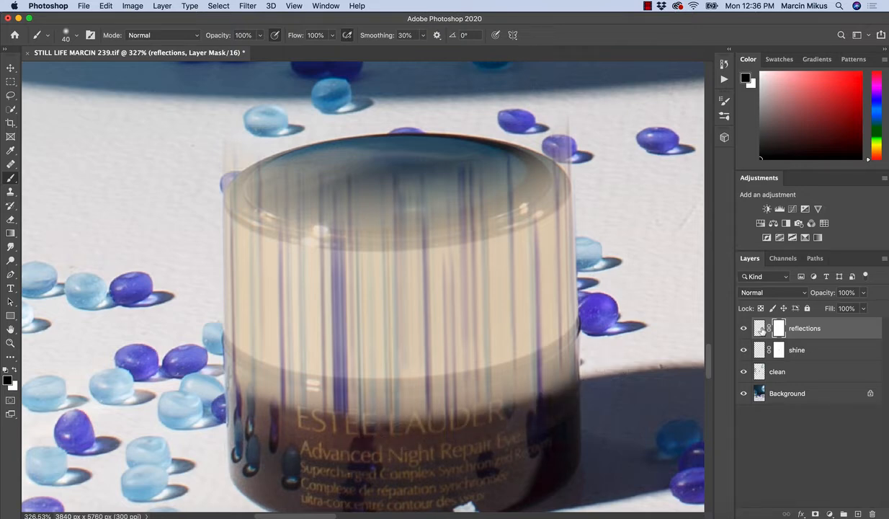
{"action": "mouse_move", "coordinate": [588, 355]}
{"action": "left_mouse_down"}
{"action": "mouse_move", "coordinate": [472, 382]}
{"action": "mouse_move", "coordinate": [310, 396]}
{"action": "mouse_move", "coordinate": [205, 357]}
{"action": "mouse_move", "coordinate": [353, 382]}
{"action": "mouse_move", "coordinate": [540, 378]}
{"action": "left_mouse_up"}
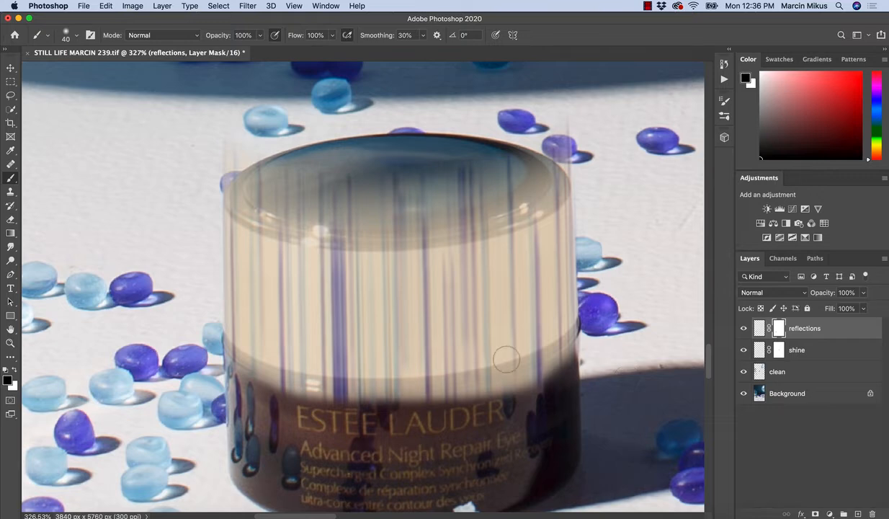
Mask the blur precisely along the cream band's curved lower edge with a 25-pixel black brush.
{"action": "key", "text": "bracketleft"}
{"action": "key", "text": "bracketleft"}
{"action": "key", "text": "bracketleft"}
{"action": "mouse_move", "coordinate": [583, 336]}
{"action": "left_mouse_down"}
{"action": "mouse_move", "coordinate": [537, 347]}
{"action": "mouse_move", "coordinate": [441, 404]}
{"action": "left_mouse_up"}
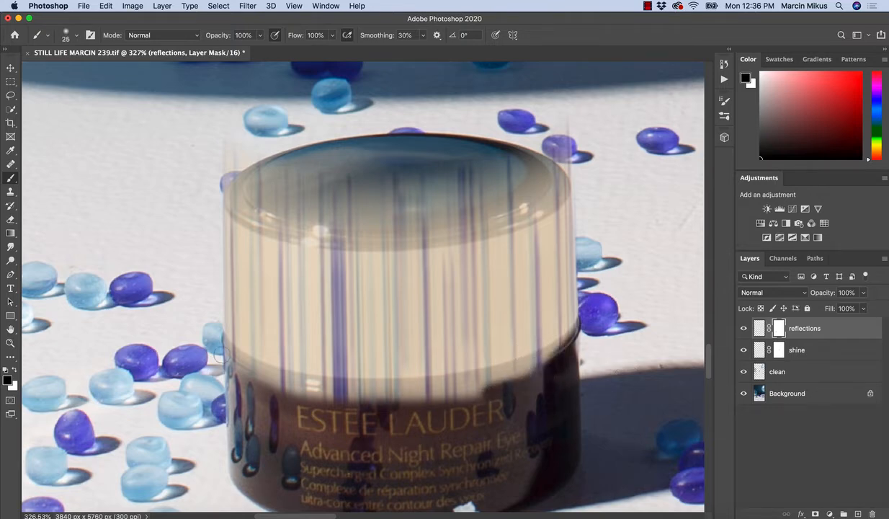
{"action": "mouse_move", "coordinate": [209, 344]}
{"action": "left_mouse_down"}
{"action": "mouse_move", "coordinate": [328, 376]}
{"action": "mouse_move", "coordinate": [461, 373]}
{"action": "mouse_move", "coordinate": [381, 388]}
{"action": "mouse_move", "coordinate": [262, 377]}
{"action": "left_mouse_up"}
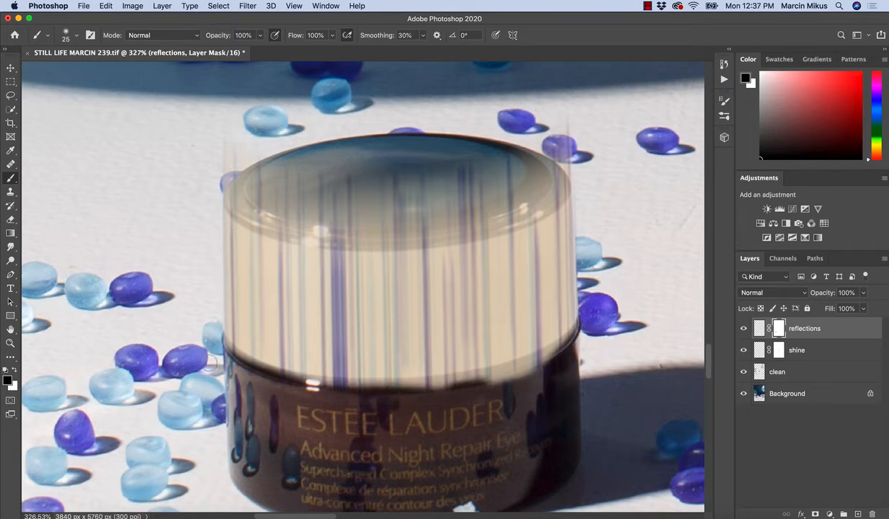
{"action": "mouse_move", "coordinate": [218, 332]}
{"action": "left_mouse_down"}
{"action": "mouse_move", "coordinate": [297, 375]}
{"action": "mouse_move", "coordinate": [472, 369]}
{"action": "mouse_move", "coordinate": [533, 351]}
{"action": "mouse_move", "coordinate": [565, 318]}
{"action": "mouse_move", "coordinate": [560, 346]}
{"action": "left_mouse_up"}
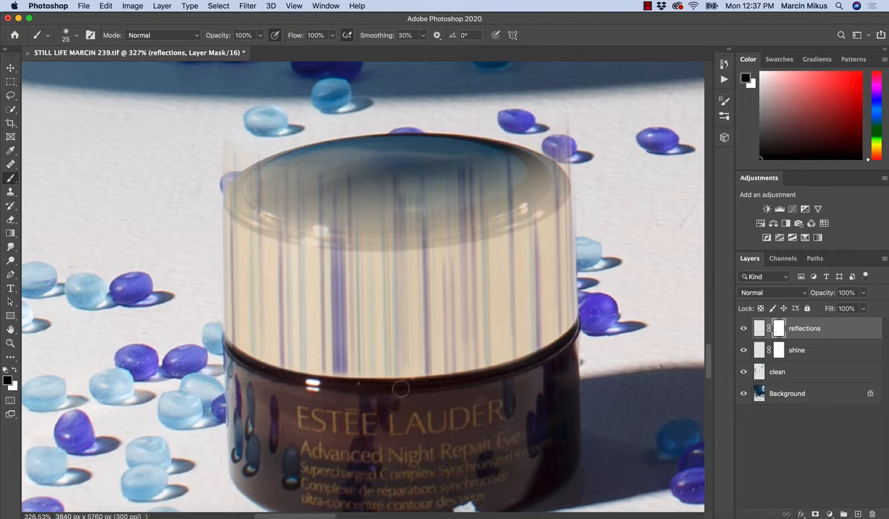
{"action": "left_click_drag", "start_coordinate": [235, 402], "coordinate": [260, 419]}
Mask the streaks off the jar's lid, rim and upper surroundings with a black brush, reduced to 40 pixels.
{"action": "key", "text": "bracketright"}
{"action": "key", "text": "bracketright"}
{"action": "key", "text": "bracketright"}
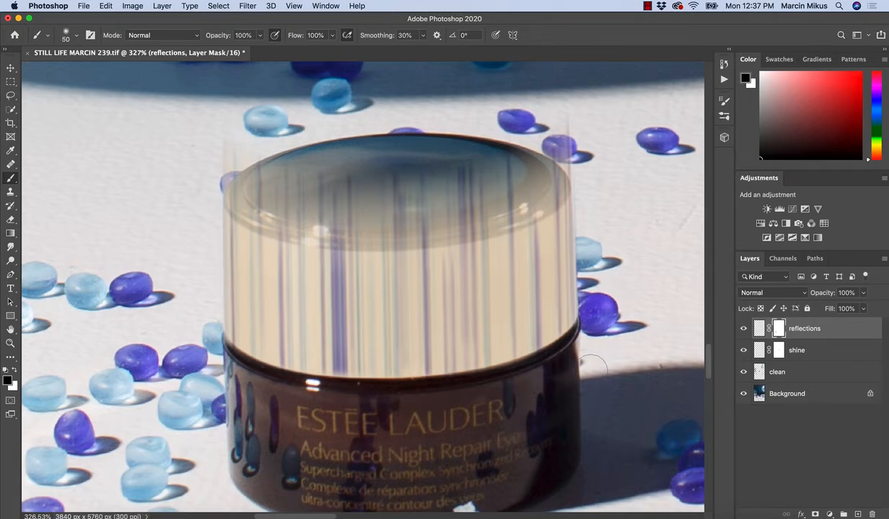
{"action": "key", "text": "bracketright"}
{"action": "key", "text": "bracketright"}
{"action": "key", "text": "bracketright"}
{"action": "key", "text": "bracketright"}
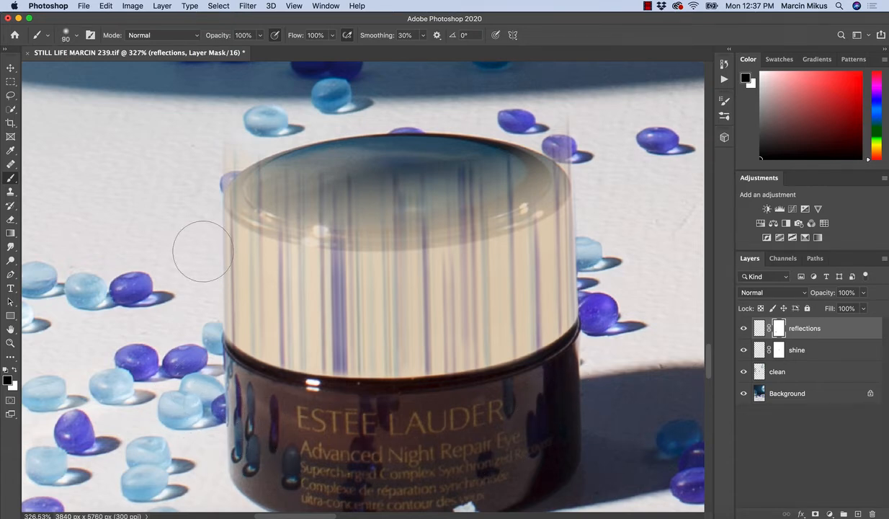
{"action": "key", "text": "bracketleft"}
{"action": "key", "text": "bracketleft"}
{"action": "key", "text": "bracketleft"}
{"action": "key", "text": "bracketleft"}
{"action": "mouse_move", "coordinate": [224, 159]}
{"action": "left_mouse_down"}
{"action": "mouse_move", "coordinate": [245, 163]}
{"action": "mouse_move", "coordinate": [516, 147]}
{"action": "mouse_move", "coordinate": [578, 117]}
{"action": "mouse_move", "coordinate": [550, 178]}
{"action": "mouse_move", "coordinate": [486, 211]}
{"action": "mouse_move", "coordinate": [364, 209]}
{"action": "mouse_move", "coordinate": [214, 156]}
{"action": "mouse_move", "coordinate": [231, 180]}
{"action": "mouse_move", "coordinate": [313, 230]}
{"action": "mouse_move", "coordinate": [377, 229]}
{"action": "mouse_move", "coordinate": [453, 216]}
{"action": "mouse_move", "coordinate": [560, 148]}
{"action": "mouse_move", "coordinate": [508, 206]}
{"action": "left_mouse_up"}
{"action": "key", "text": "bracketright"}
{"action": "key", "text": "bracketright"}
{"action": "key", "text": "bracketleft"}
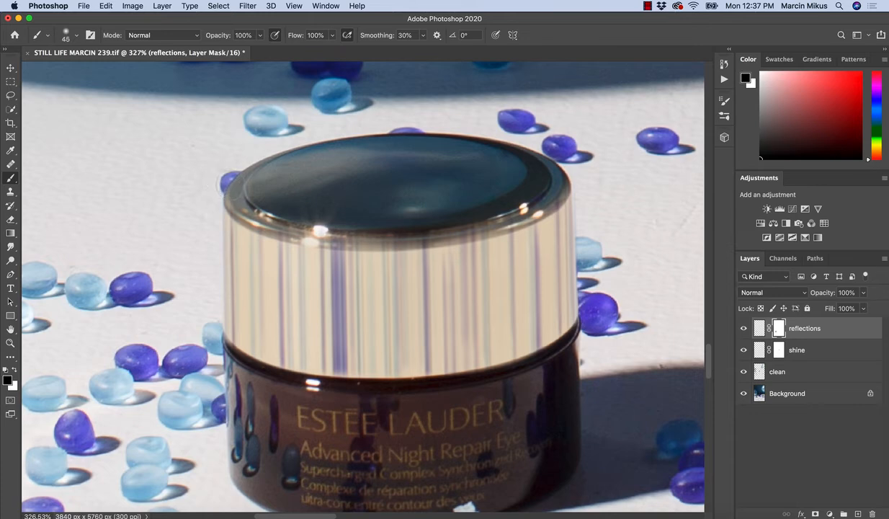
{"action": "key", "text": "bracketleft"}
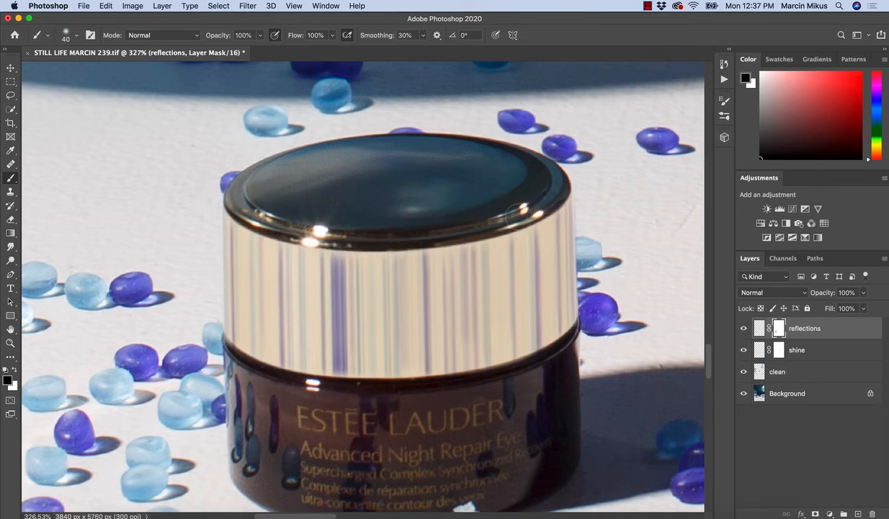
Refine the reflections mask along the cream band's upper edge with a 25-pixel brush, alternating white and black.
{"action": "key", "text": "bracketright"}
{"action": "key", "text": "bracketright"}
{"action": "key", "text": "bracketright"}
{"action": "key", "text": "bracketright"}
{"action": "key", "text": "bracketright"}
{"action": "key", "text": "bracketleft"}
{"action": "key", "text": "bracketleft"}
{"action": "key", "text": "bracketleft"}
{"action": "key", "text": "bracketleft"}
{"action": "key", "text": "bracketleft"}
{"action": "key", "text": "bracketleft"}
{"action": "key", "text": "bracketleft"}
{"action": "key", "text": "bracketleft"}
{"action": "key", "text": "x"}
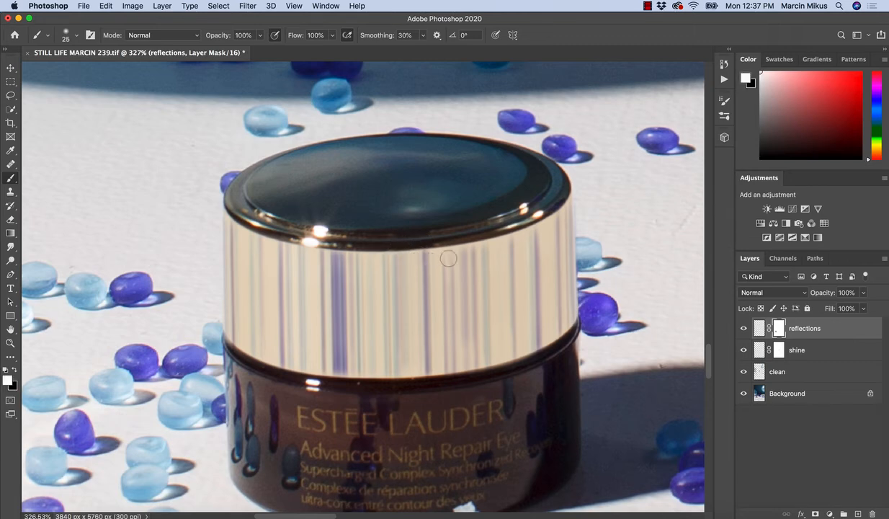
{"action": "key", "text": "x"}
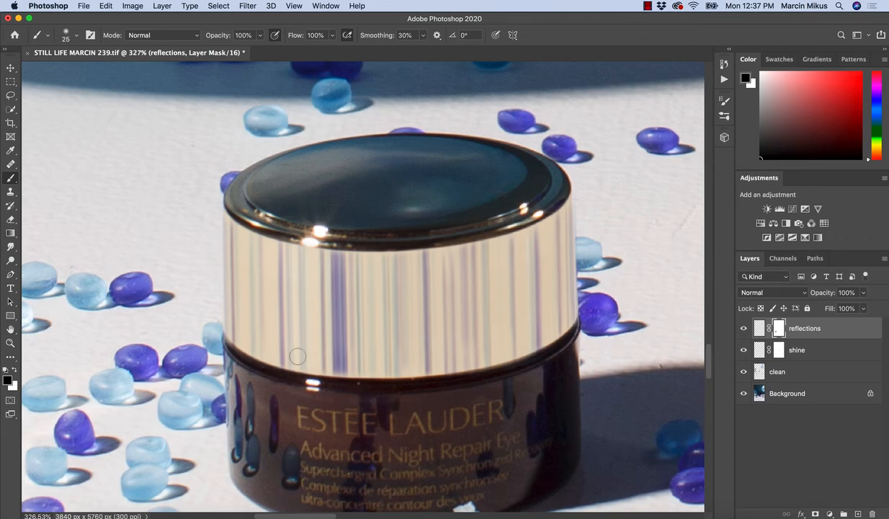
Touch up the reflections mask along the cream band's lower edge with white and black, reducing the brush to 15 pixels.
{"action": "key", "text": "x"}
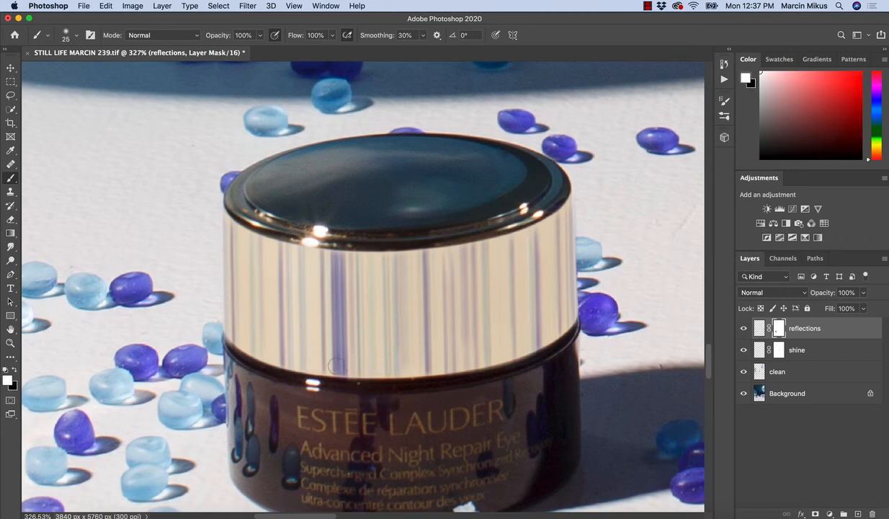
{"action": "key", "text": "bracketleft"}
{"action": "key", "text": "bracketleft"}
{"action": "key", "text": "x"}
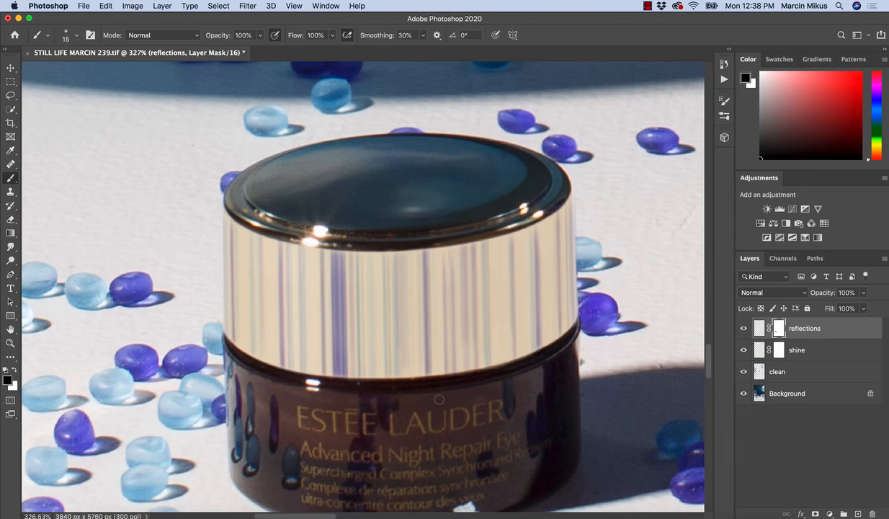
Compare the jar with and without the reflections layer at wider and closer views.
{"action": "left_click_drag", "start_coordinate": [409, 350], "coordinate": [388, 350], "text": "super"}
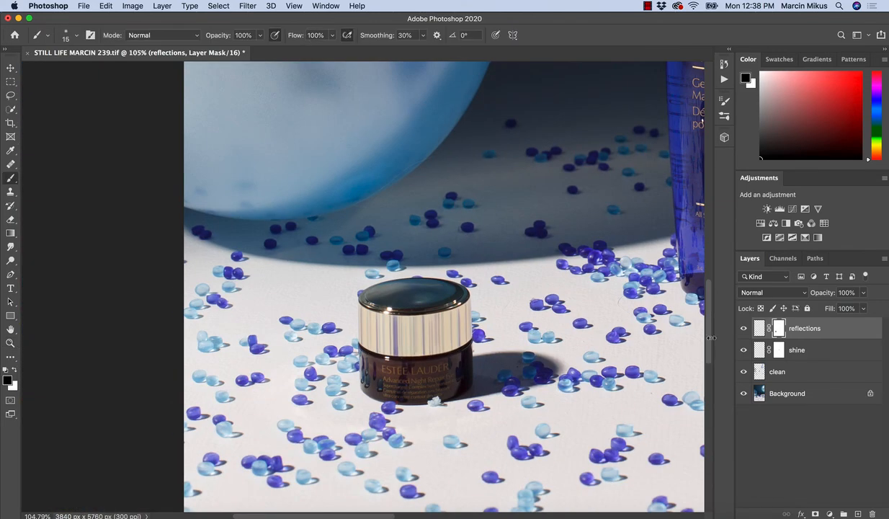
{"action": "left_click", "coordinate": [746, 330]}
{"action": "left_click", "coordinate": [746, 330]}
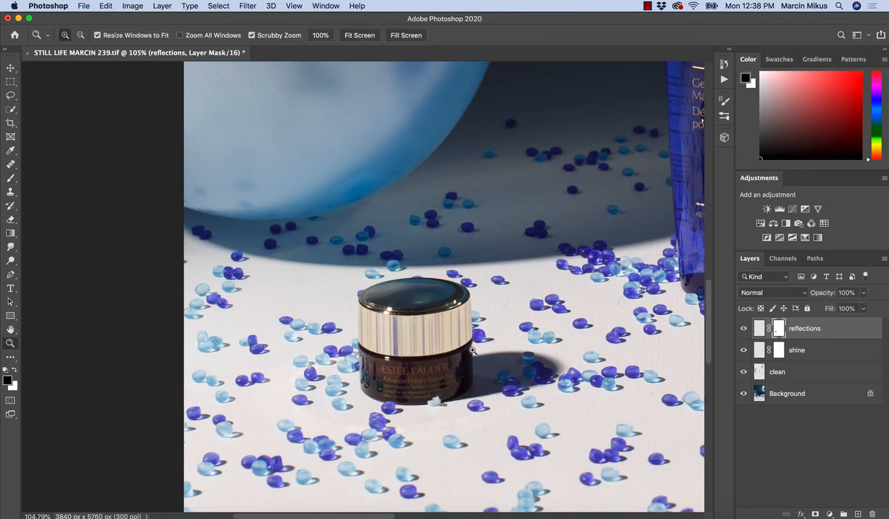
{"action": "mouse_move", "coordinate": [472, 350]}
{"action": "left_mouse_down", "text": "super"}
{"action": "mouse_move", "coordinate": [468, 399]}
{"action": "mouse_move", "coordinate": [459, 398]}
{"action": "mouse_move", "coordinate": [490, 395]}
{"action": "left_mouse_up", "text": "super"}
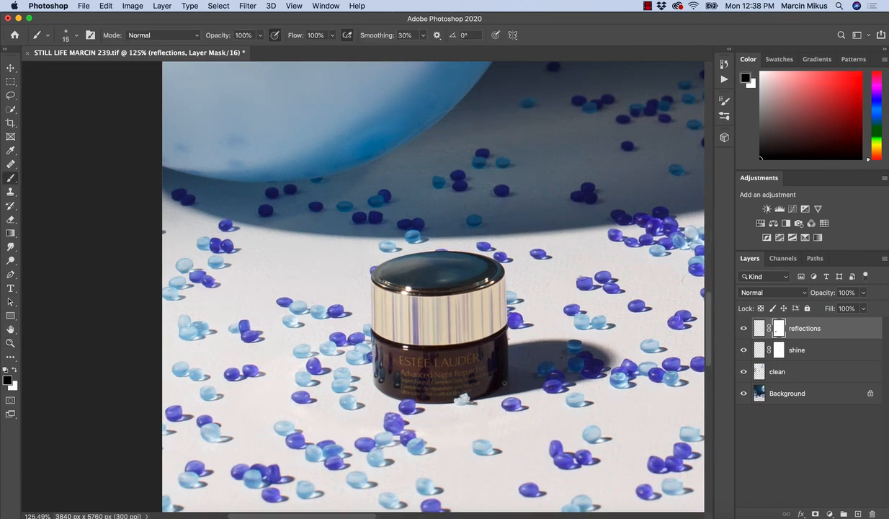
{"action": "left_click", "coordinate": [744, 329]}
{"action": "left_click", "coordinate": [744, 329]}
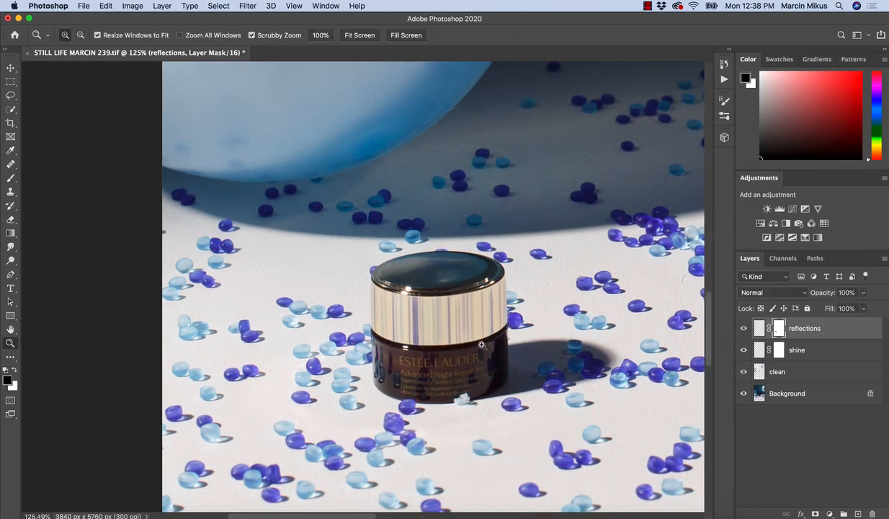
{"action": "left_click_drag", "start_coordinate": [453, 330], "coordinate": [482, 337], "text": "super"}
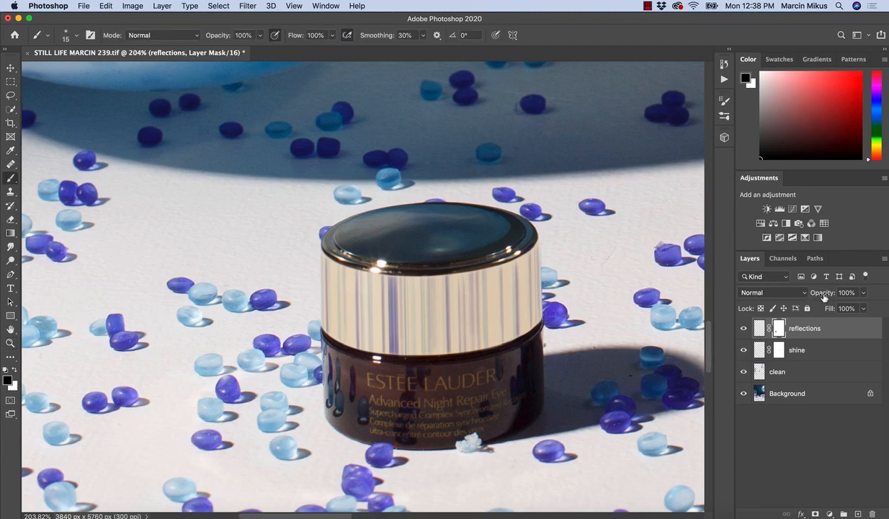
Set the reflections layer's opacity to 80%.
{"action": "left_click_drag", "start_coordinate": [824, 297], "coordinate": [806, 299]}
{"action": "mouse_move", "coordinate": [512, 303]}
{"action": "left_mouse_down", "text": "super"}
{"action": "mouse_move", "coordinate": [465, 308]}
{"action": "mouse_move", "coordinate": [494, 309]}
{"action": "left_mouse_up", "text": "super"}
{"action": "left_click_drag", "start_coordinate": [820, 299], "coordinate": [846, 293]}
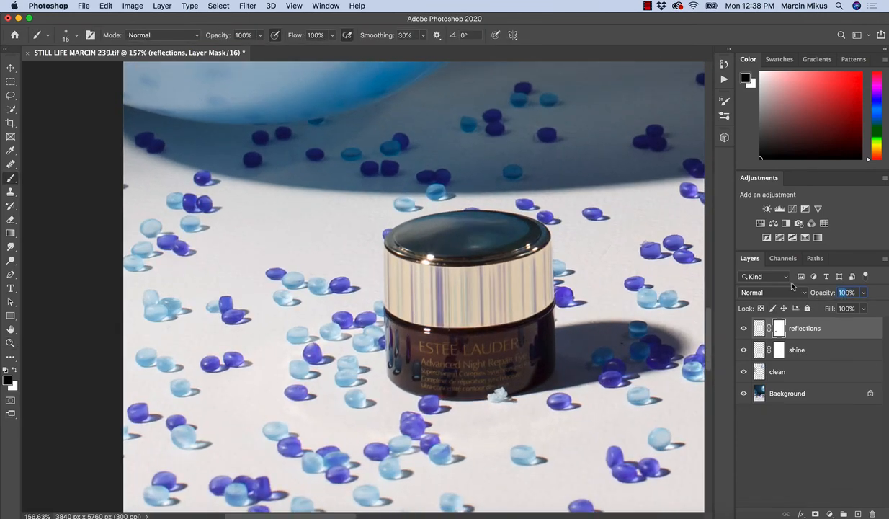
{"action": "type", "text": "80"}
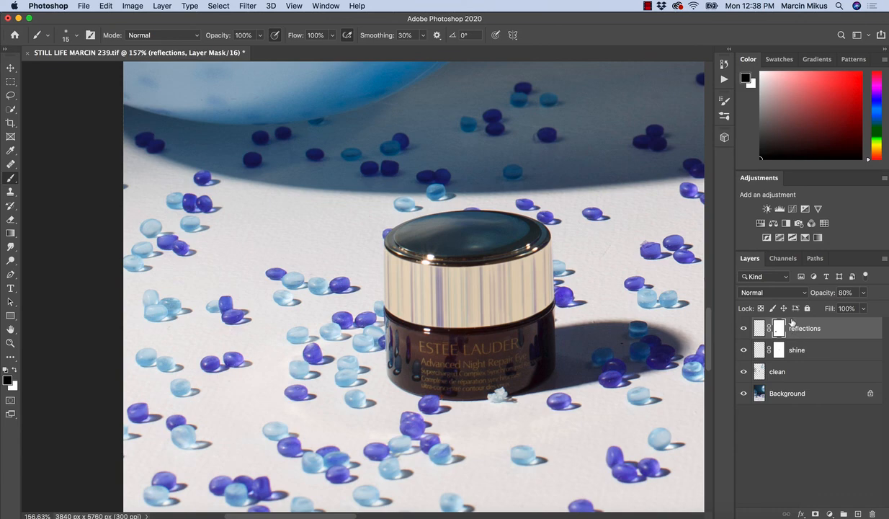
Duplicate the reflections layer to try stronger streaks, then delete the copy.
{"action": "key", "text": "super+j"}
{"action": "key", "text": "x"}
{"action": "key", "text": "z"}
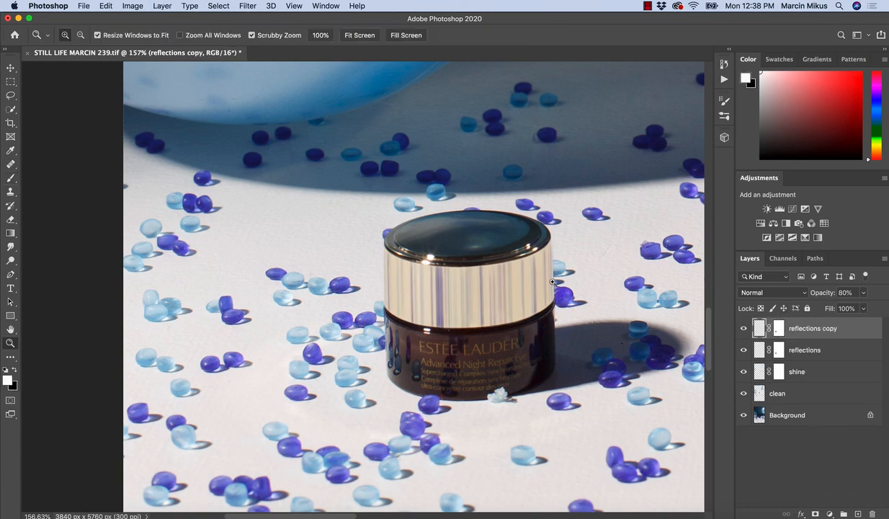
{"action": "mouse_move", "coordinate": [533, 271]}
{"action": "left_mouse_down"}
{"action": "mouse_move", "coordinate": [497, 294]}
{"action": "mouse_move", "coordinate": [598, 324]}
{"action": "mouse_move", "coordinate": [609, 343]}
{"action": "left_mouse_up"}
{"action": "key", "text": "b"}
{"action": "key", "text": "Delete"}
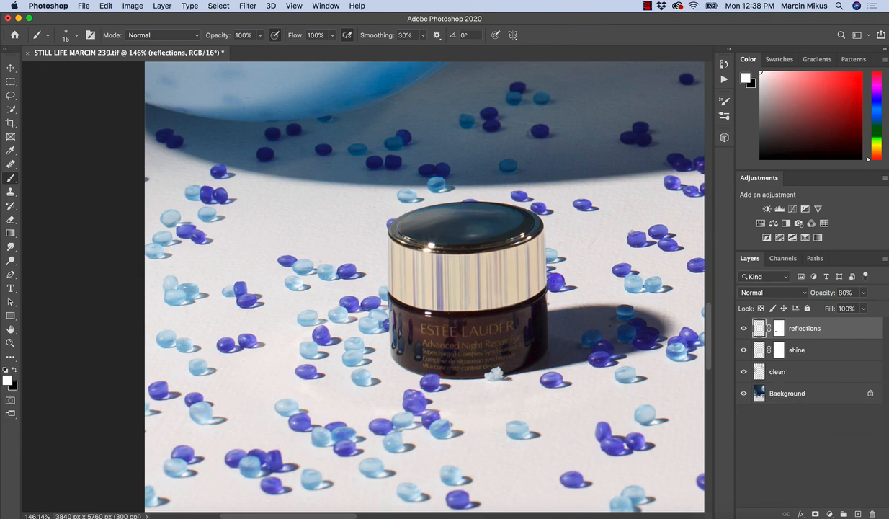
Set the reflections layer's opacity to 100% and review the jar within the wider scene.
{"action": "key", "text": "z"}
{"action": "left_click_drag", "start_coordinate": [820, 292], "coordinate": [863, 296]}
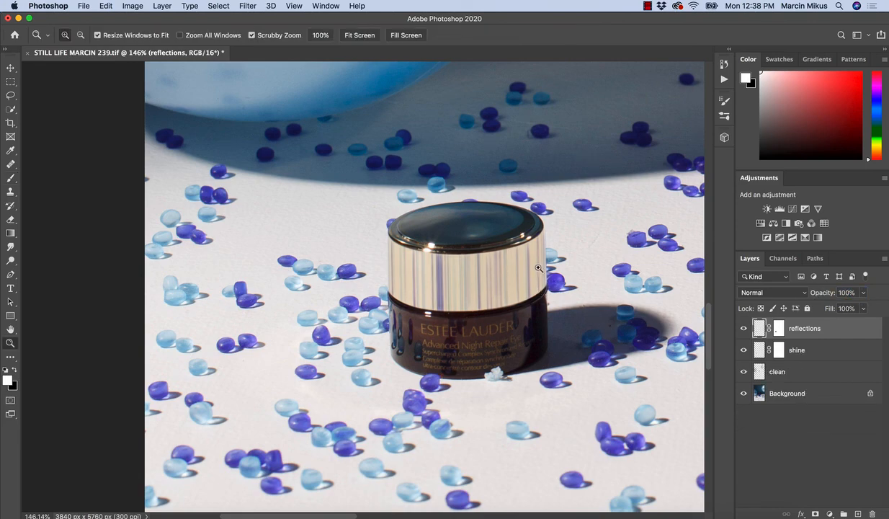
{"action": "left_click_drag", "start_coordinate": [541, 277], "coordinate": [506, 289]}
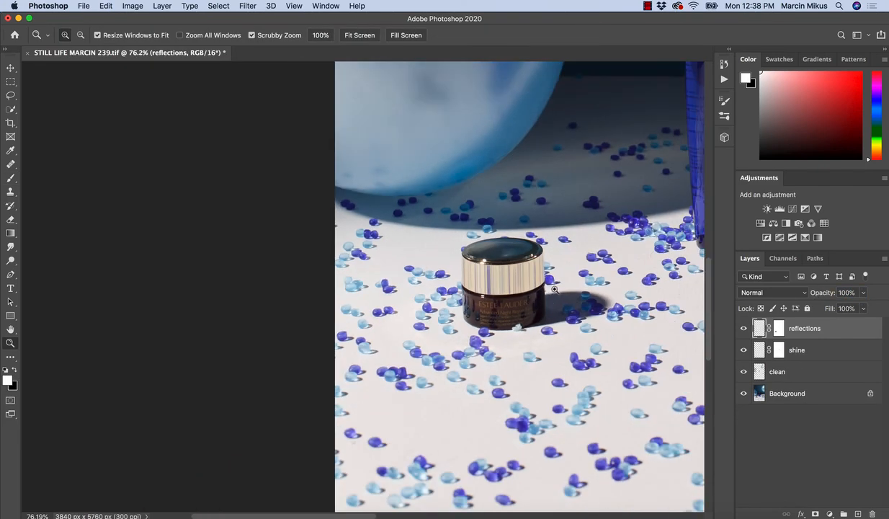